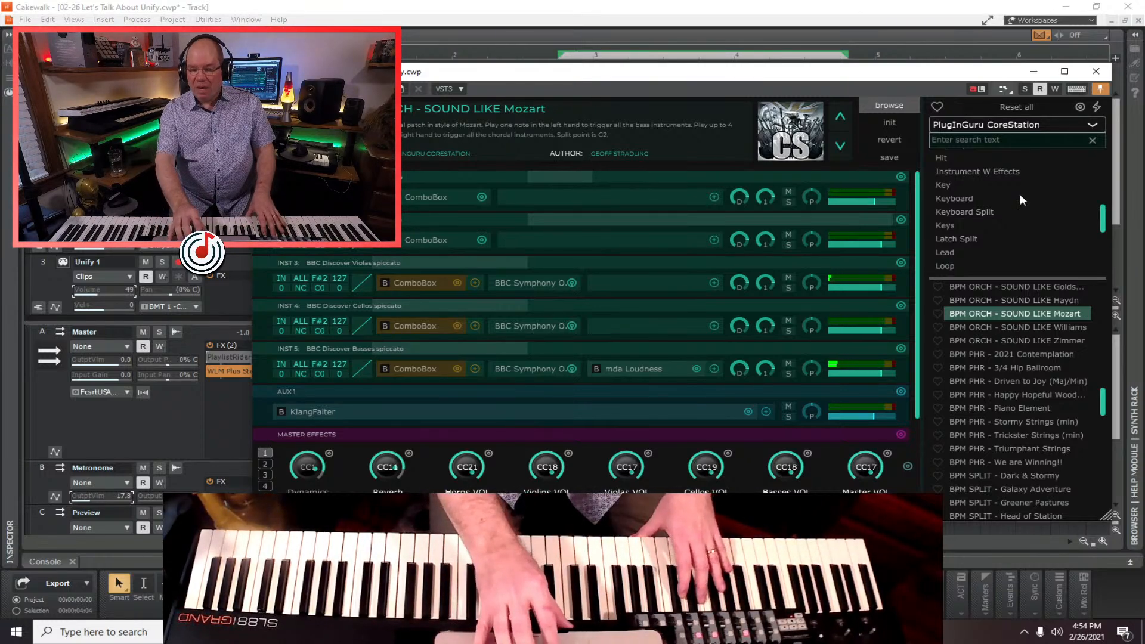
Add the layers of STR - High Strings - LONG - LOOSE from the Abbey Road ONE library to the current patch.
{"action": "left_click", "coordinate": [1012, 124]}
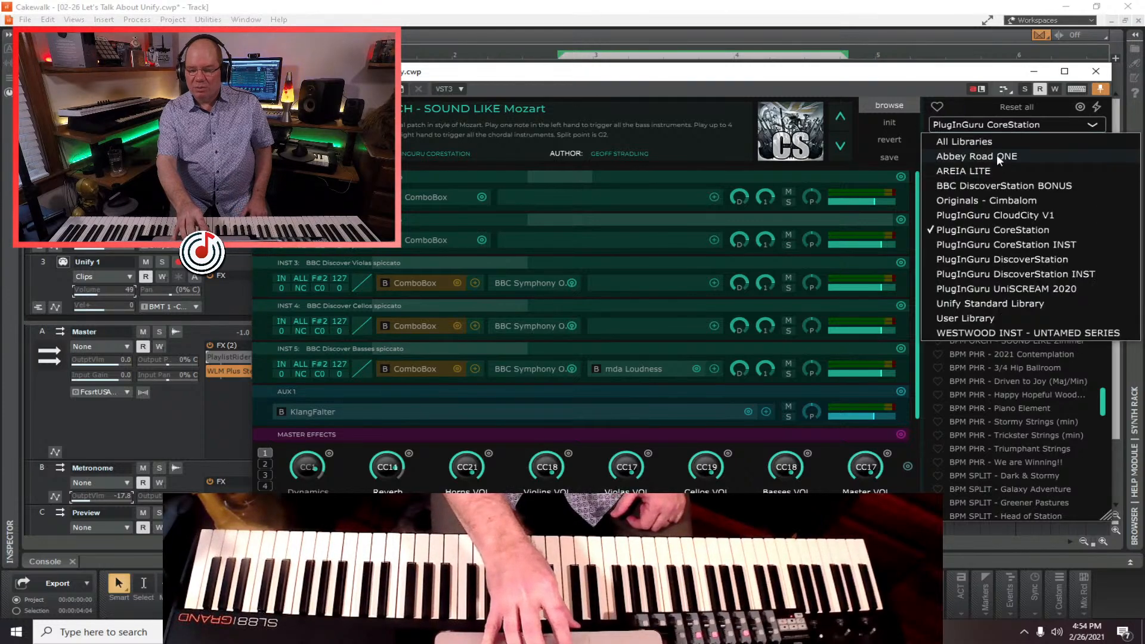
{"action": "left_click", "coordinate": [996, 155]}
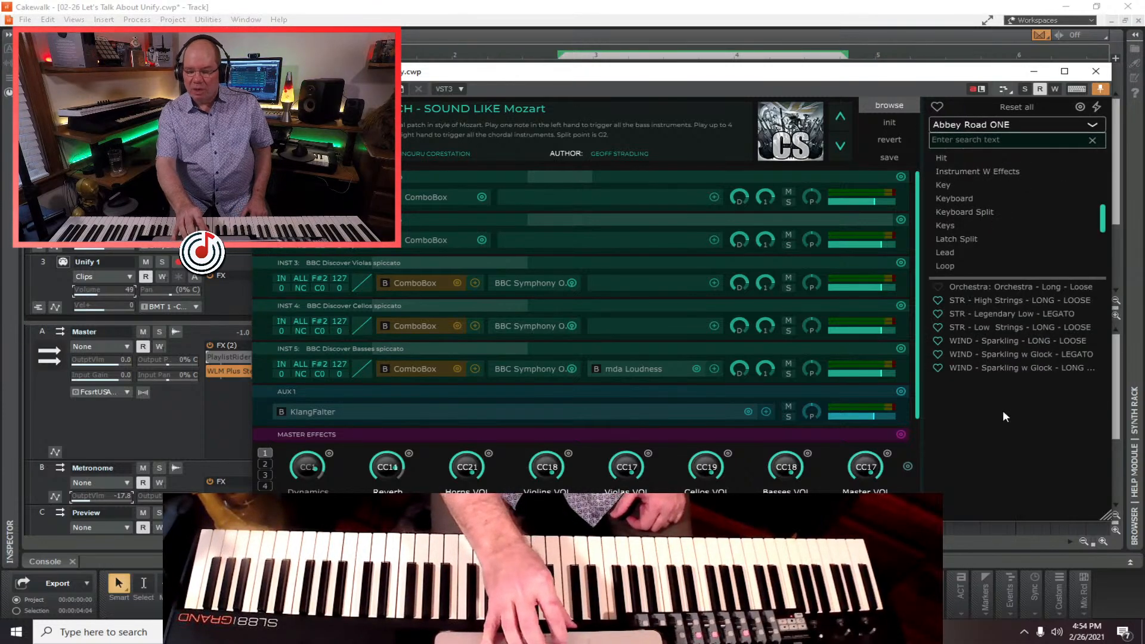
{"action": "right_click", "coordinate": [995, 304]}
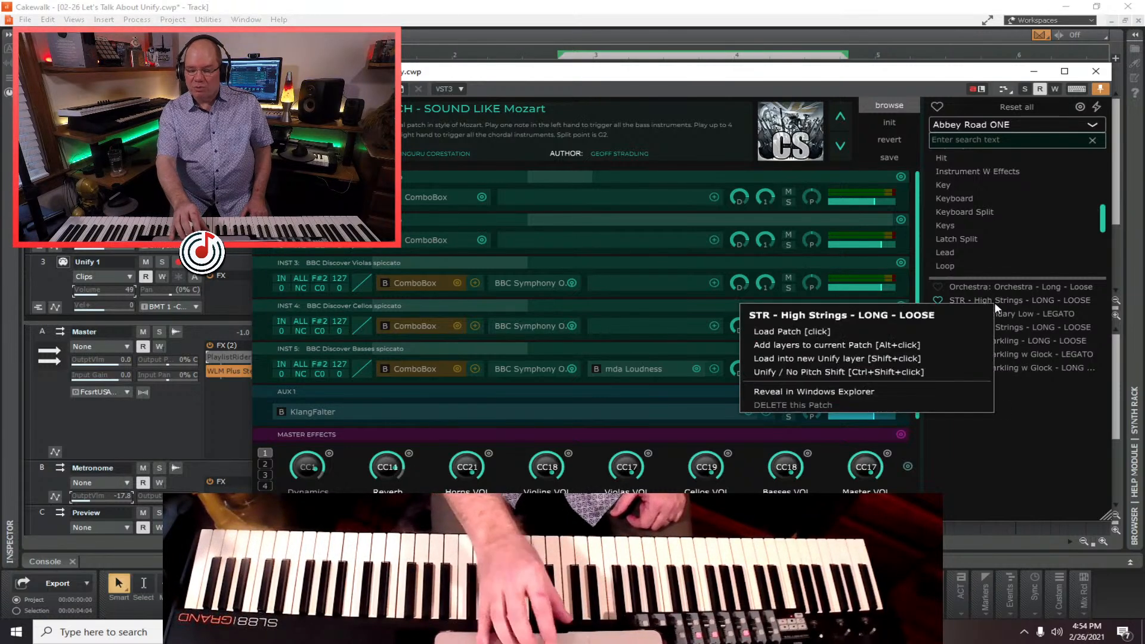
{"action": "left_click", "coordinate": [825, 346]}
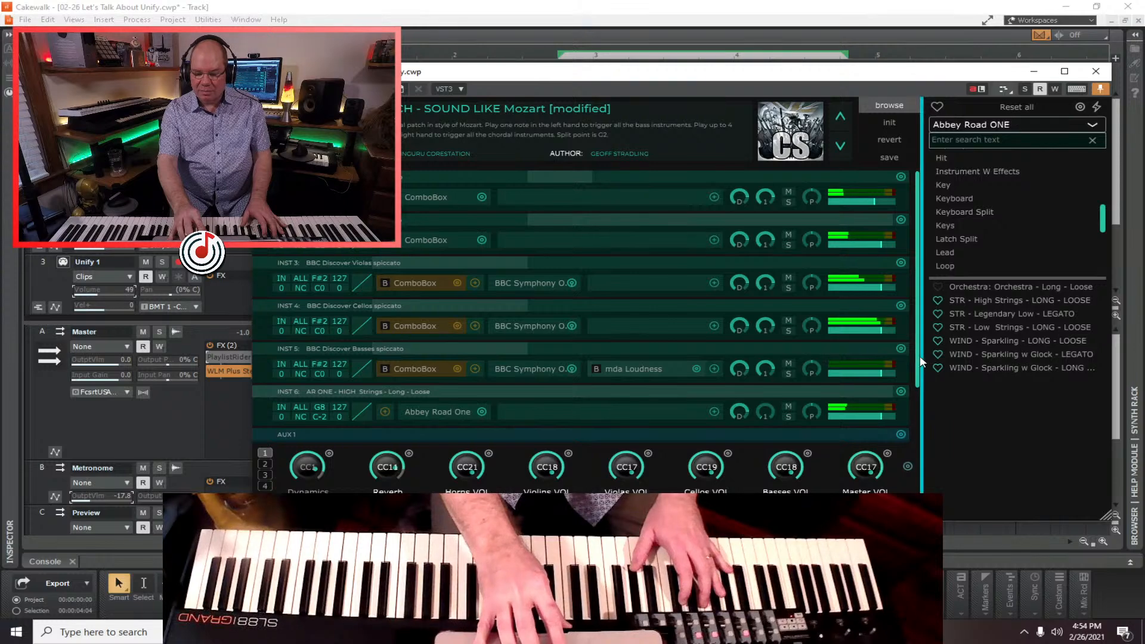
Solo the added Abbey Road One high strings layer to audition it alone, and turn its solo off again.
{"action": "left_click_drag", "start_coordinate": [919, 362], "coordinate": [903, 427]}
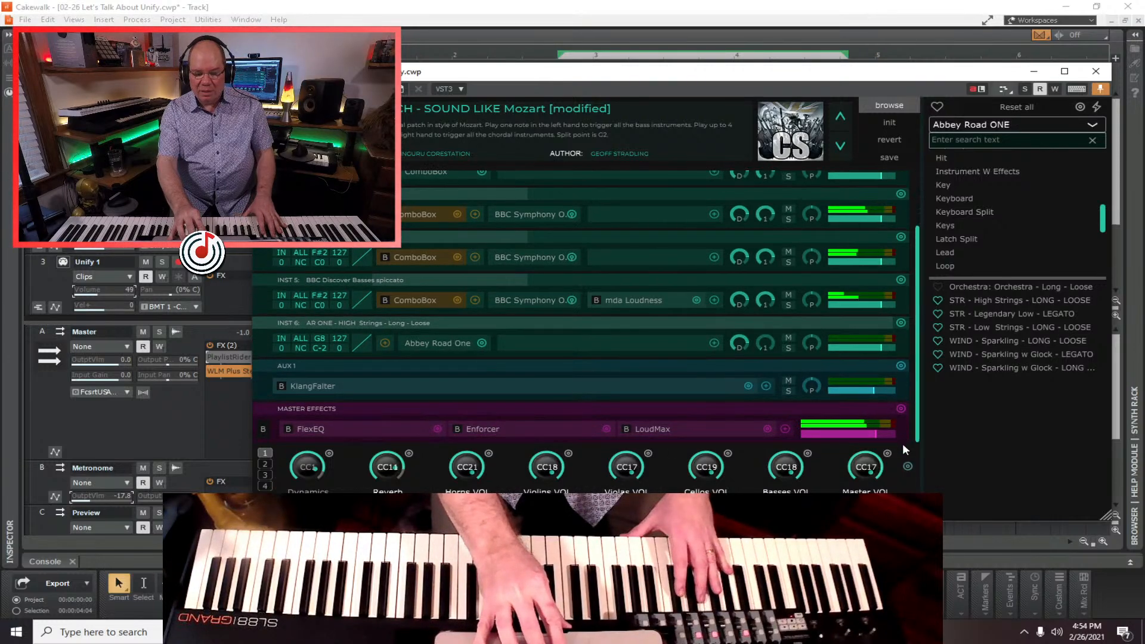
{"action": "left_click", "coordinate": [789, 348]}
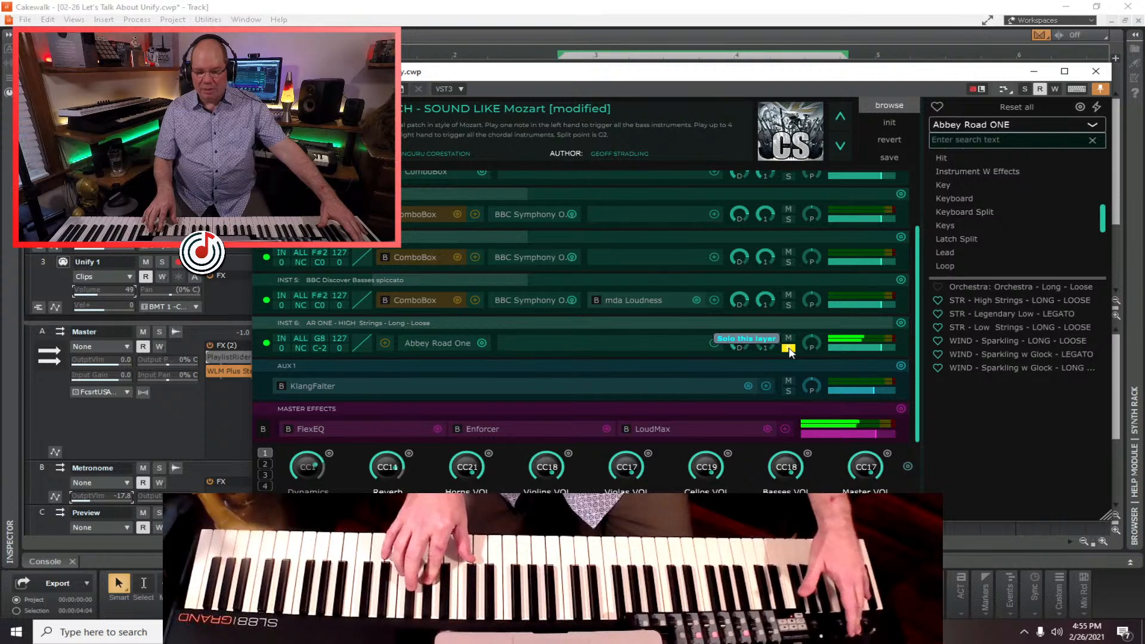
{"action": "left_click", "coordinate": [789, 349]}
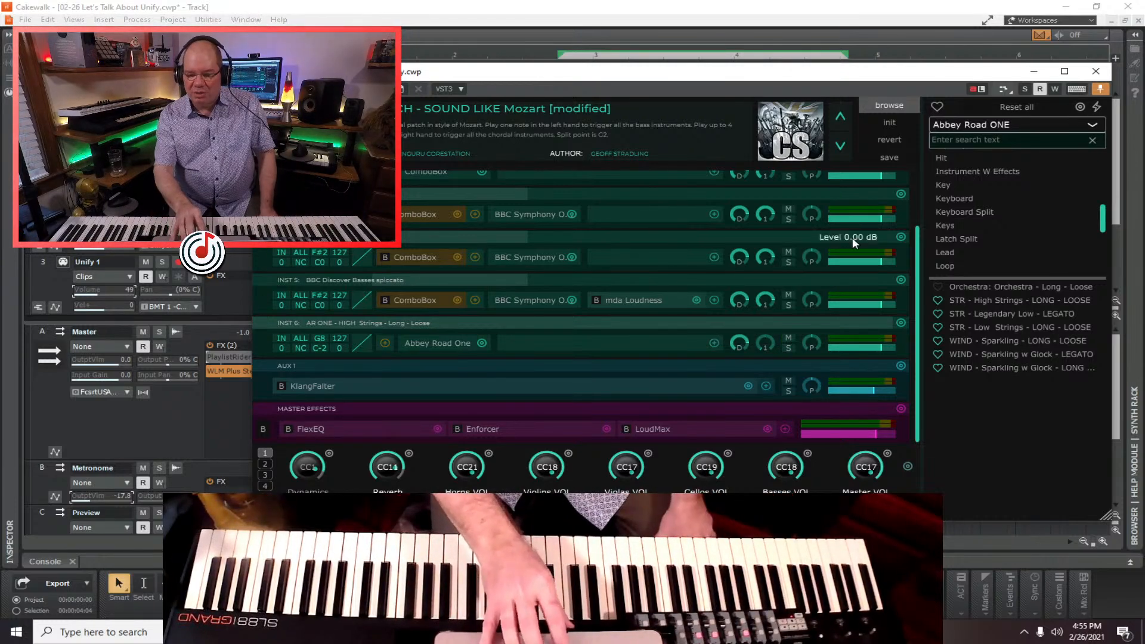
Reset the browser filters, choose the PlugInGuru CoreStation library and load the patch BPM BRASS - Modern City Life.
{"action": "left_click", "coordinate": [1010, 109]}
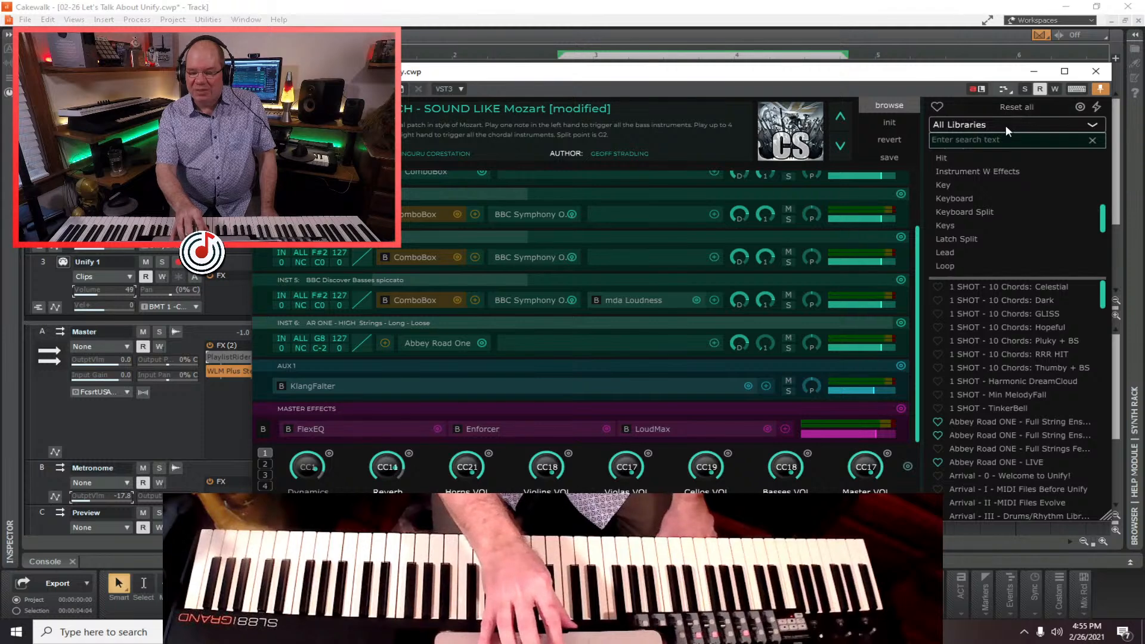
{"action": "left_click", "coordinate": [1006, 125]}
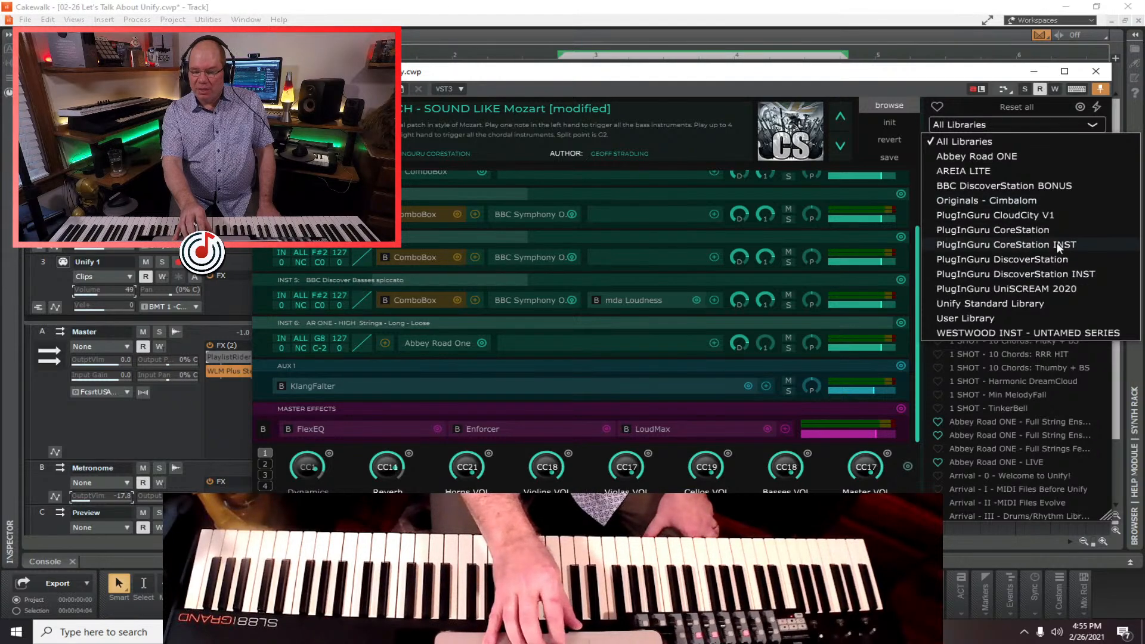
{"action": "left_click", "coordinate": [1022, 231]}
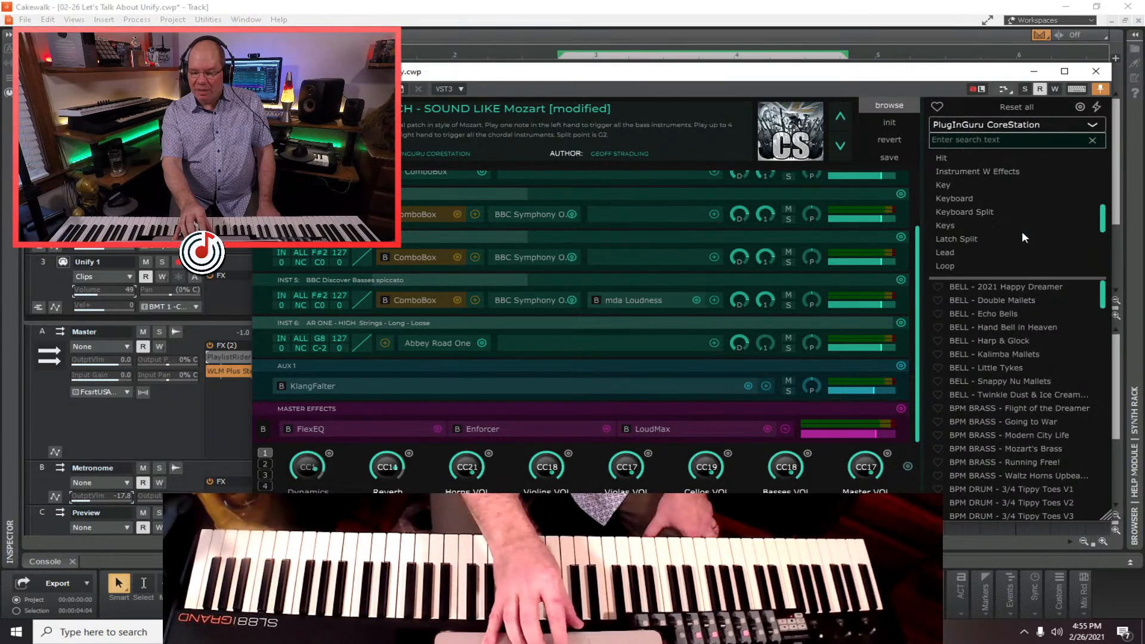
{"action": "left_click", "coordinate": [989, 434]}
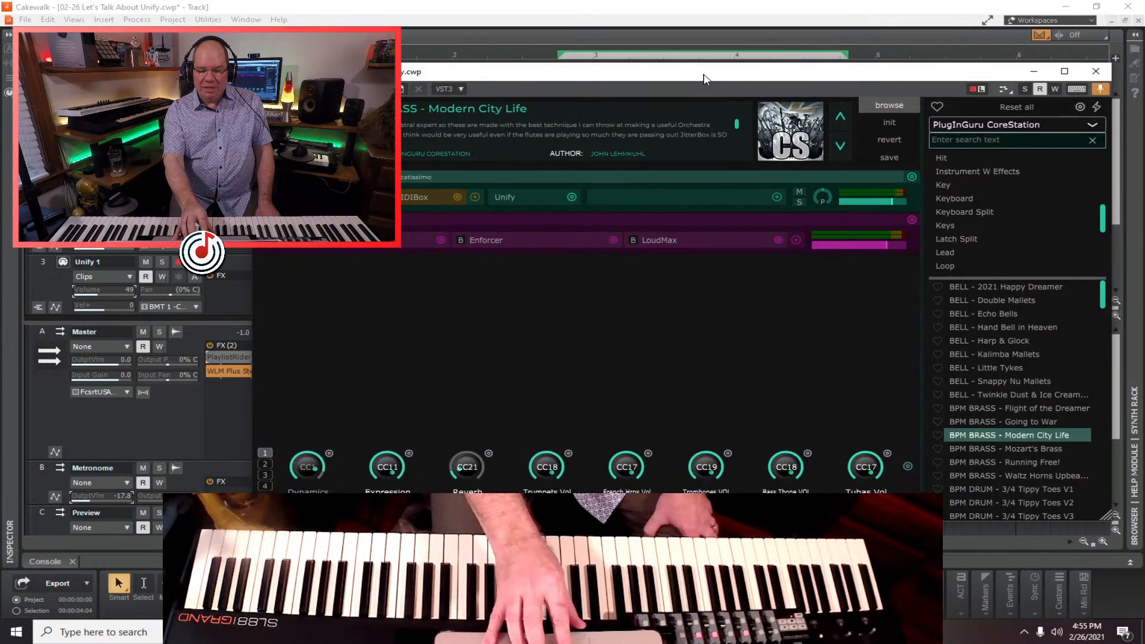
{"action": "left_click_drag", "start_coordinate": [704, 78], "coordinate": [721, 78]}
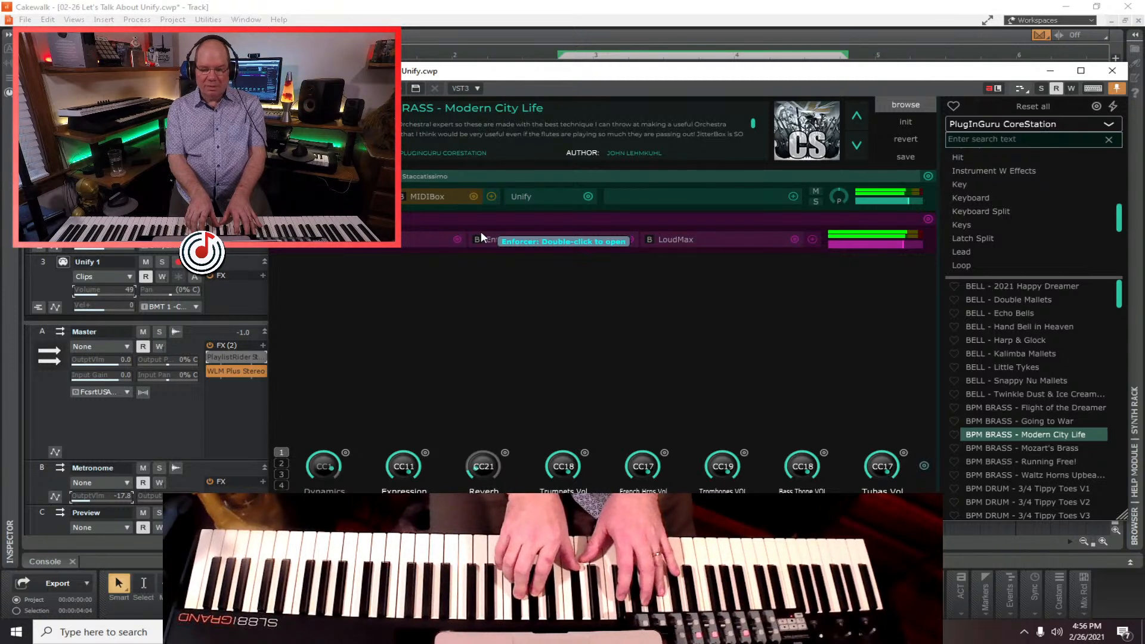
Open the brass layer's MIDIBox and view the full names of the MIDI files in the Skippy Orch - Brass Pattern folder.
{"action": "left_click", "coordinate": [431, 195]}
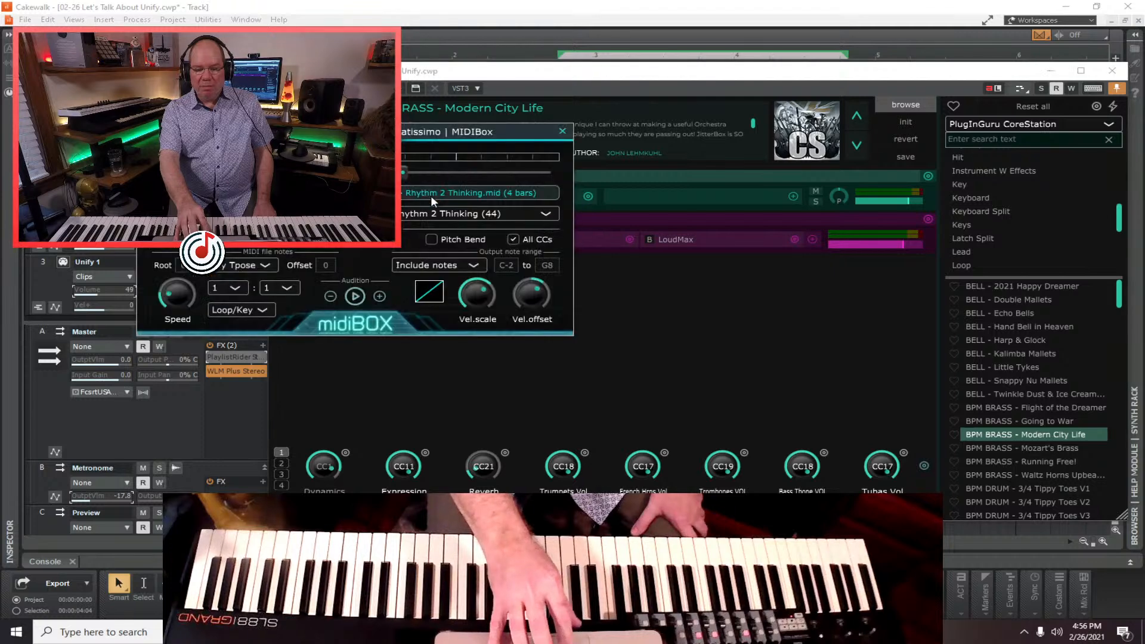
{"action": "left_click_drag", "start_coordinate": [439, 129], "coordinate": [791, 177]}
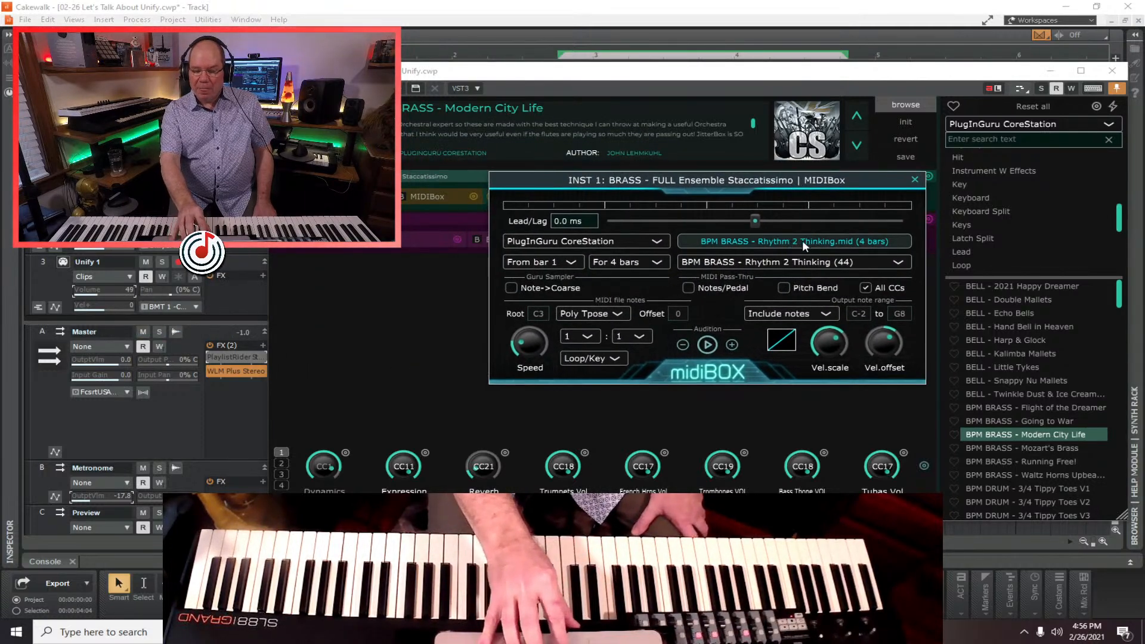
{"action": "left_click", "coordinate": [803, 241]}
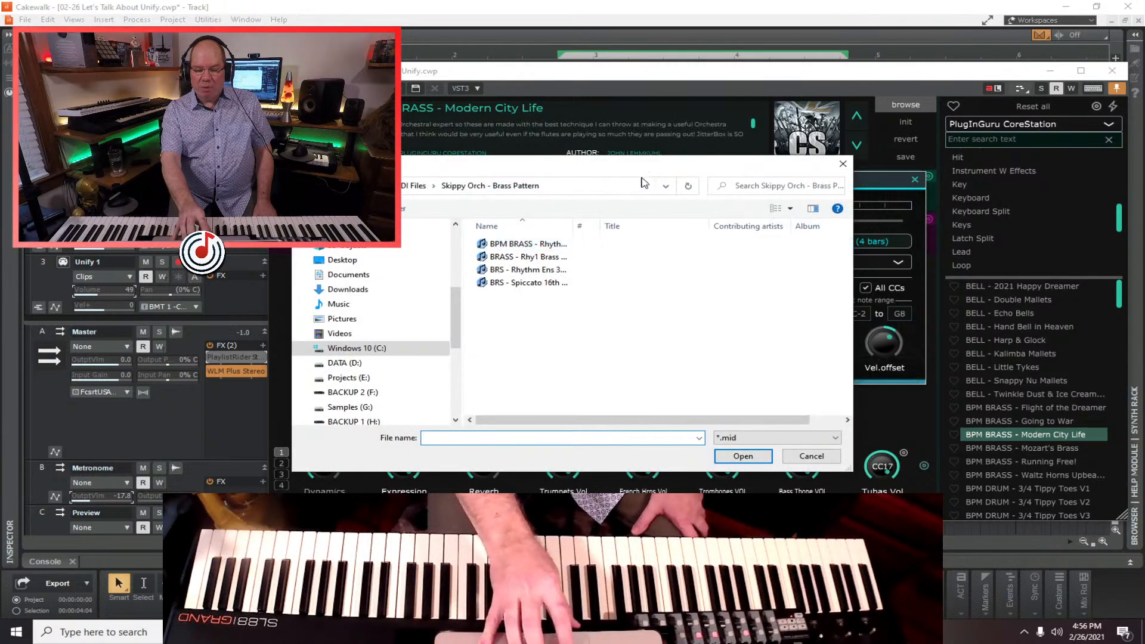
{"action": "left_click_drag", "start_coordinate": [637, 169], "coordinate": [657, 170]}
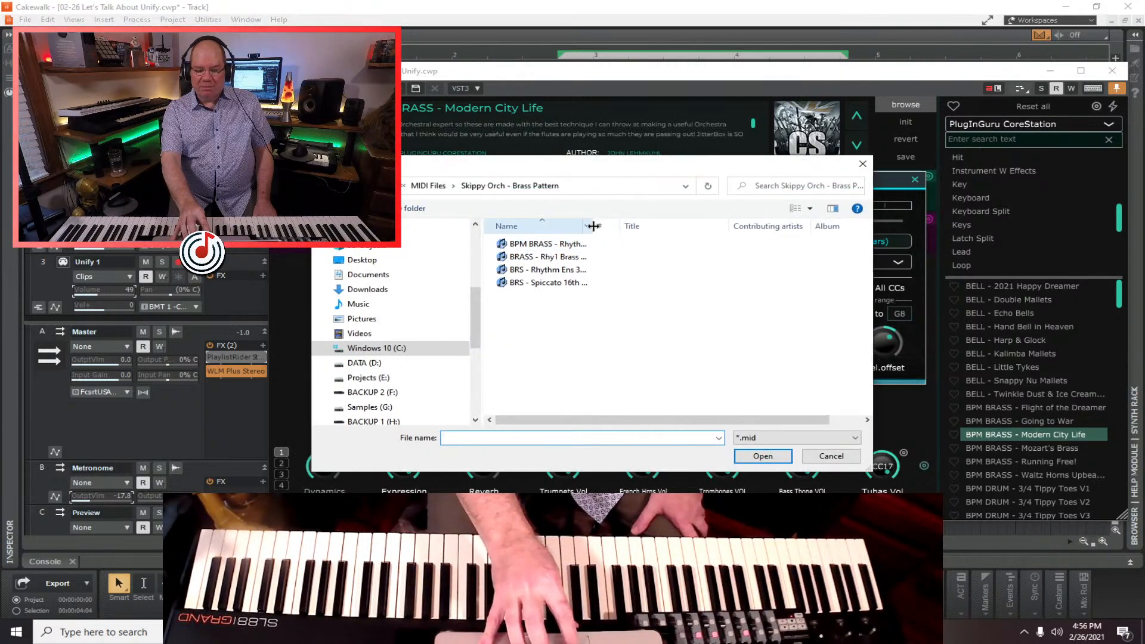
{"action": "left_click_drag", "start_coordinate": [593, 227], "coordinate": [714, 227]}
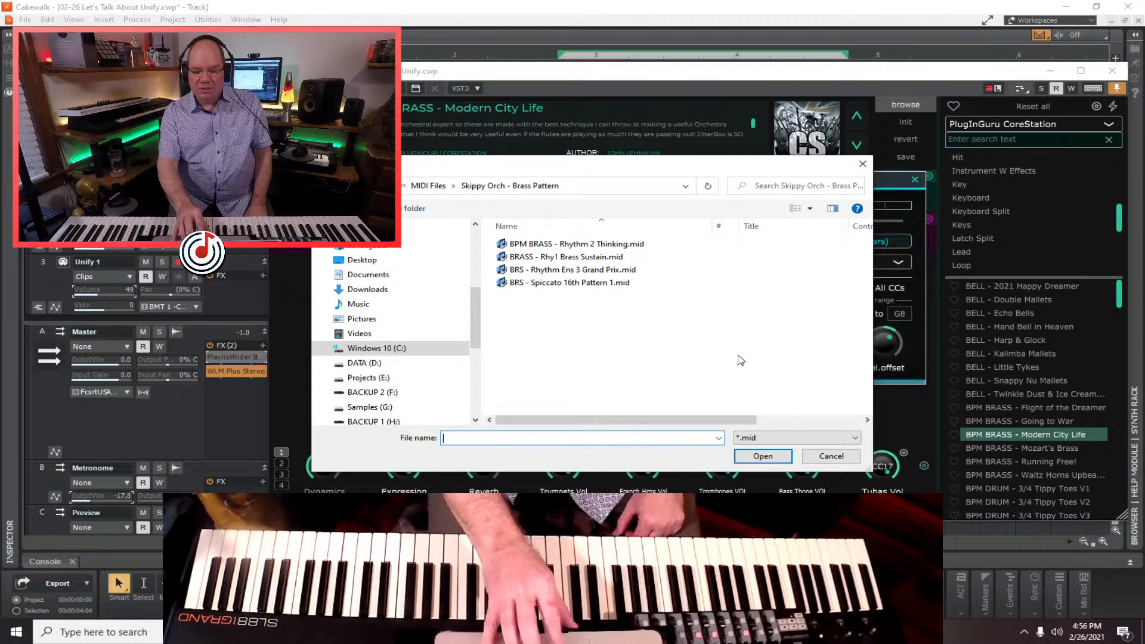
{"action": "left_click", "coordinate": [827, 456]}
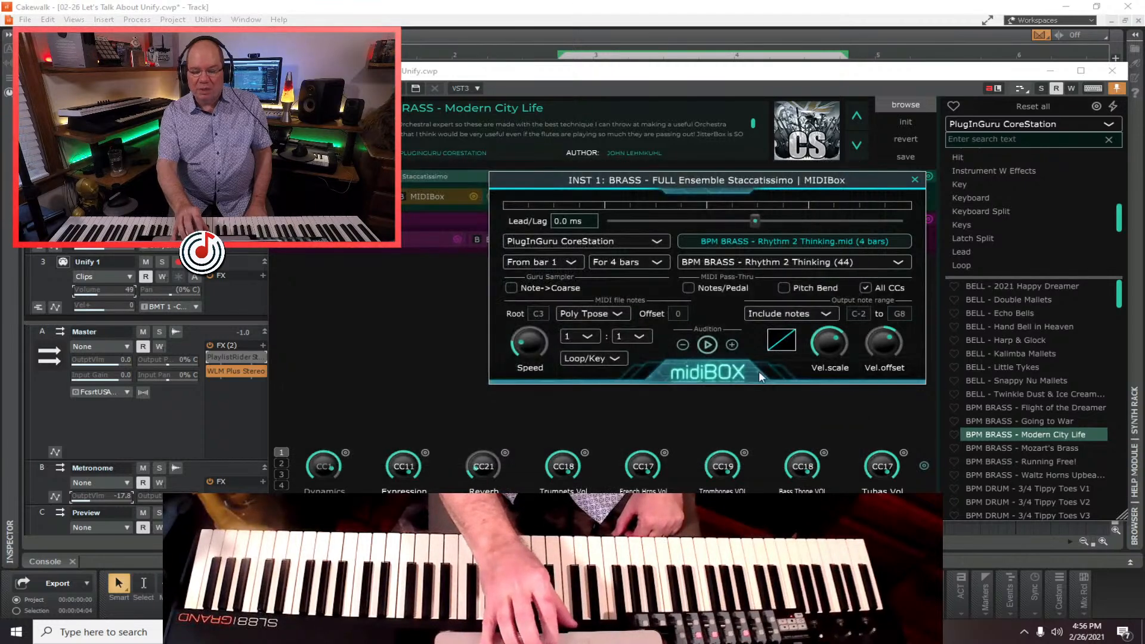
Load BRASS - Rhy1 Brass Sustain.mid into the brass layer's MIDIBox.
{"action": "left_click", "coordinate": [771, 242]}
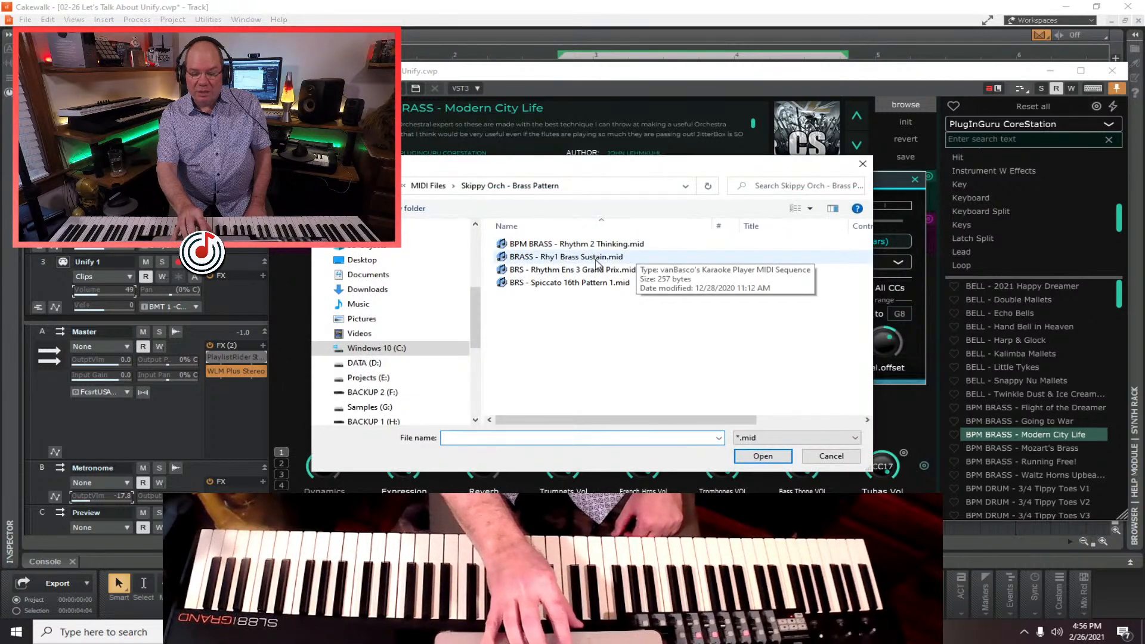
{"action": "left_click", "coordinate": [577, 262]}
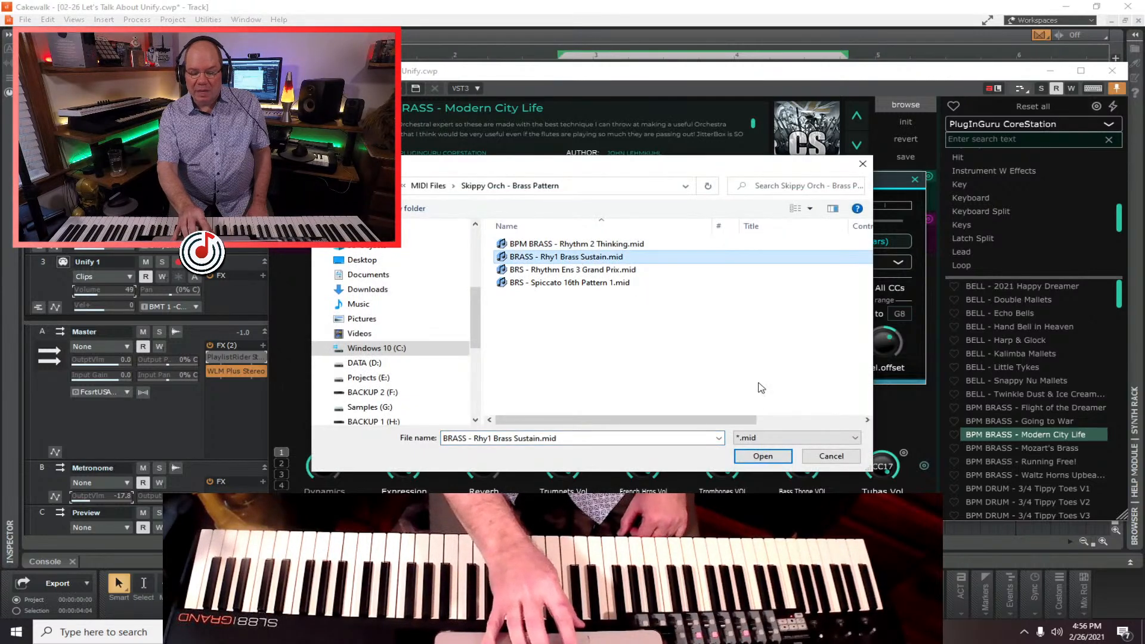
{"action": "left_click", "coordinate": [761, 457]}
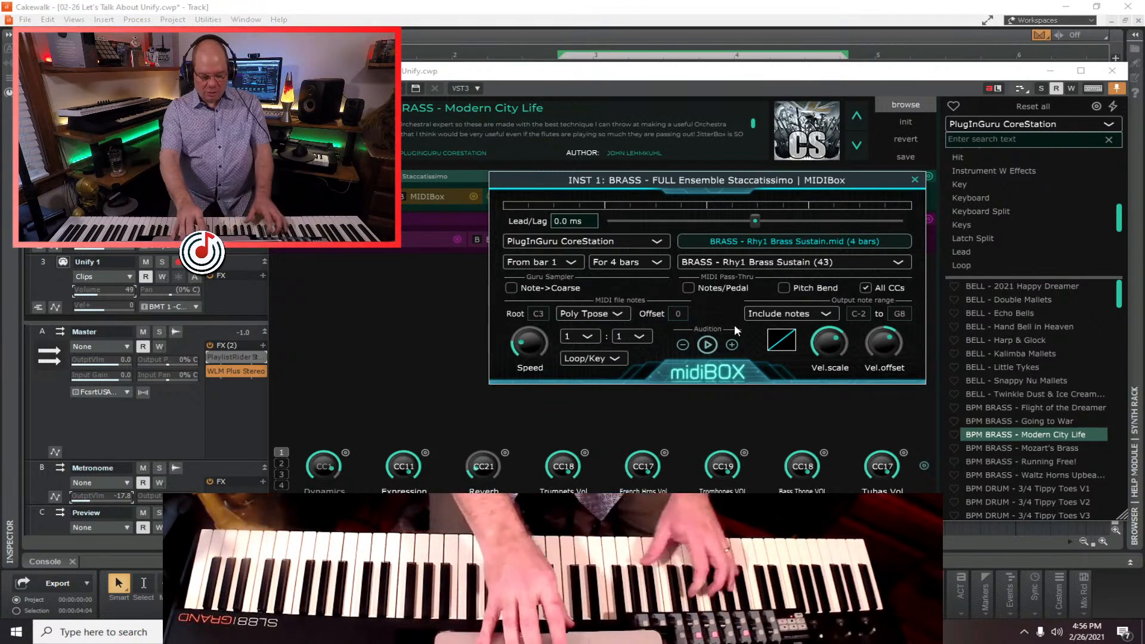
Switch the MIDIBox file back to BPM BRASS - Rhythm 2 Thinking.mid.
{"action": "left_click", "coordinate": [788, 241]}
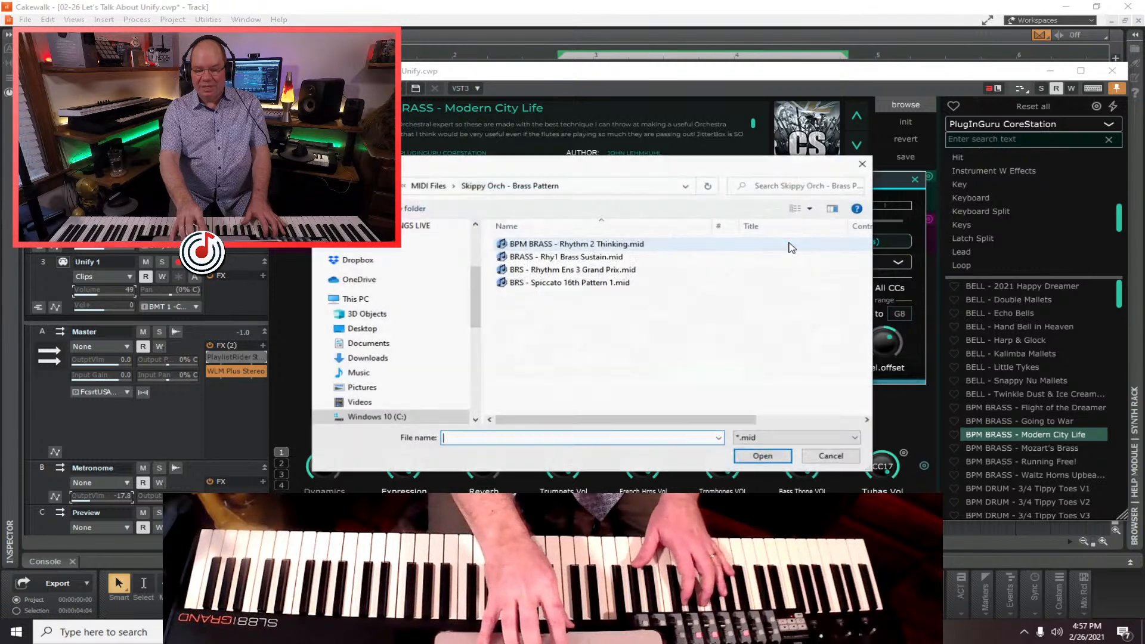
{"action": "left_click", "coordinate": [589, 245]}
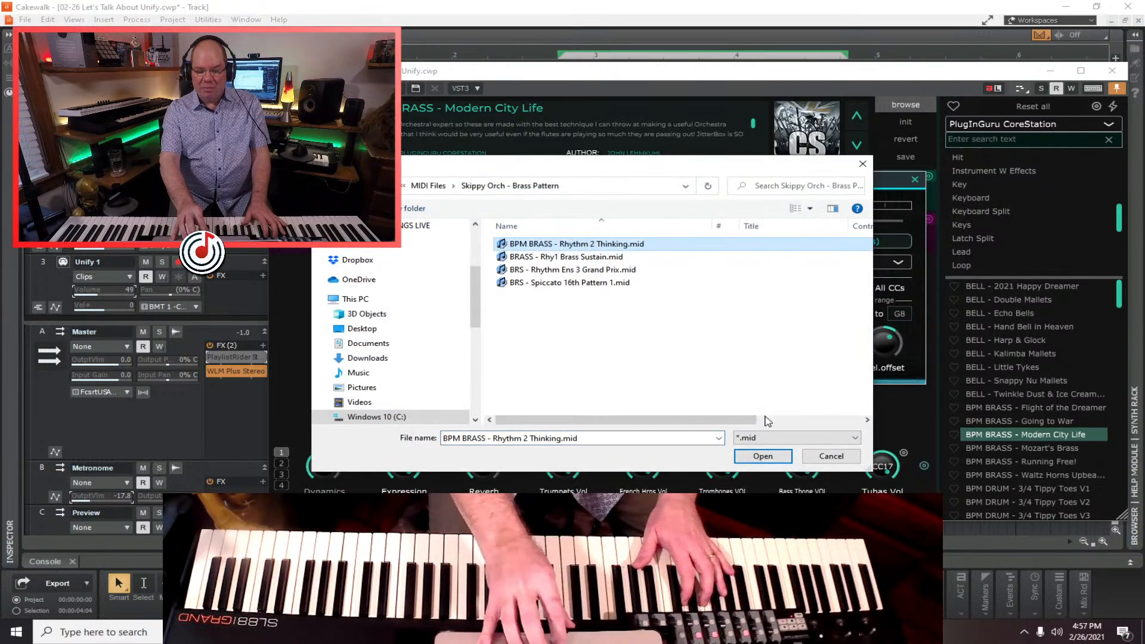
{"action": "left_click", "coordinate": [763, 457]}
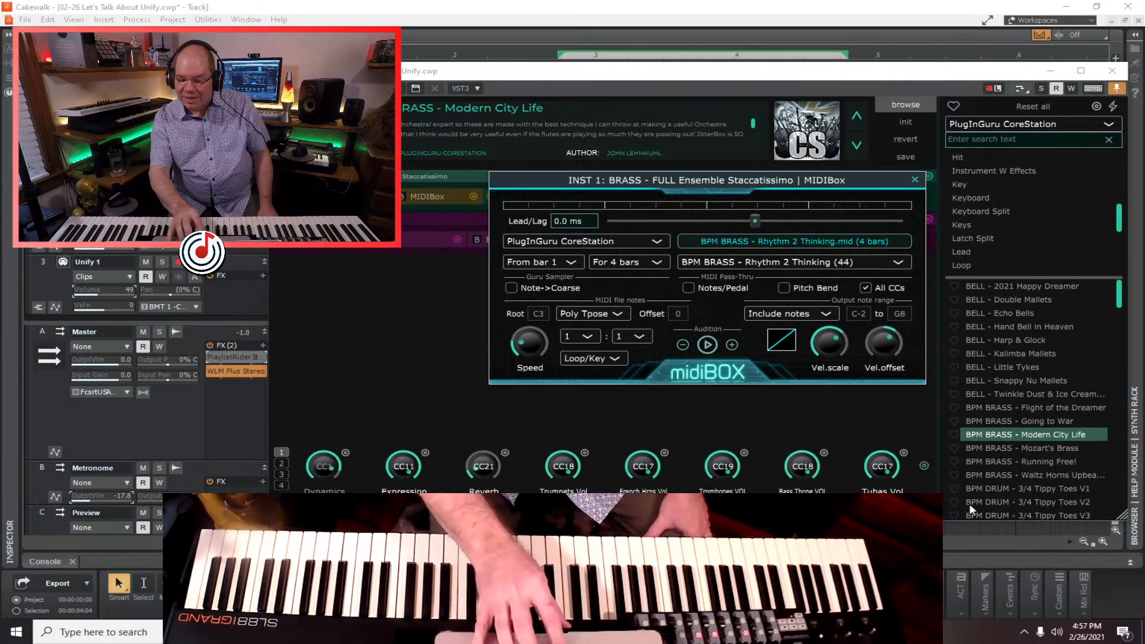
Load BPM BRASS - Running Free!, and search the library for "cop" to load ORCH - Copland's Fanfare w/Perc and review its layers.
{"action": "left_click", "coordinate": [1028, 460]}
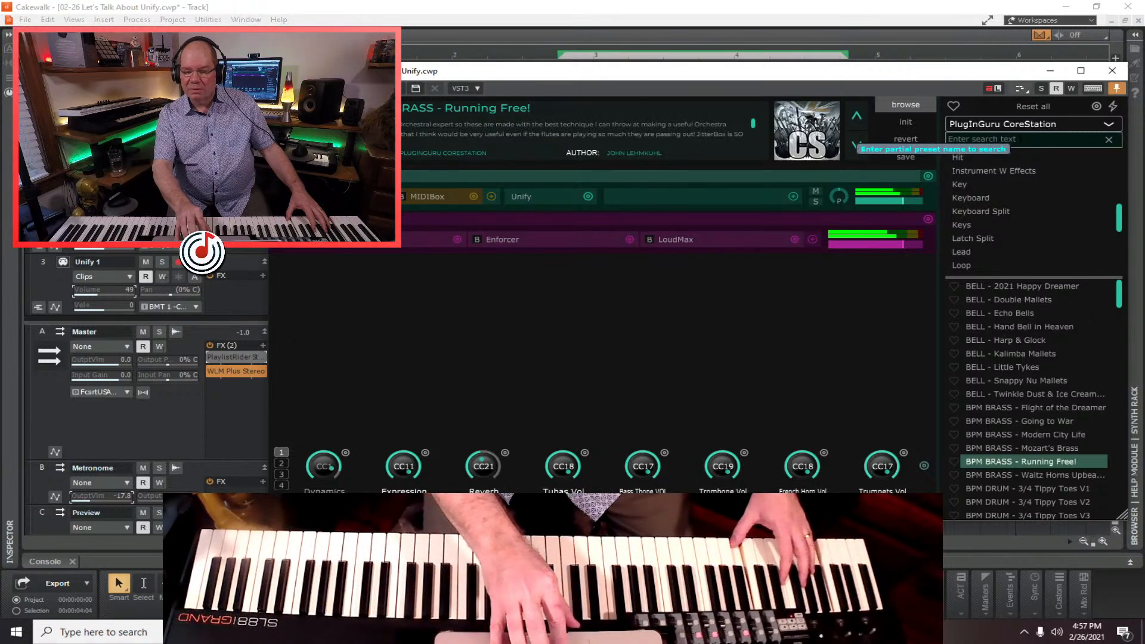
{"action": "left_click", "coordinate": [1022, 140]}
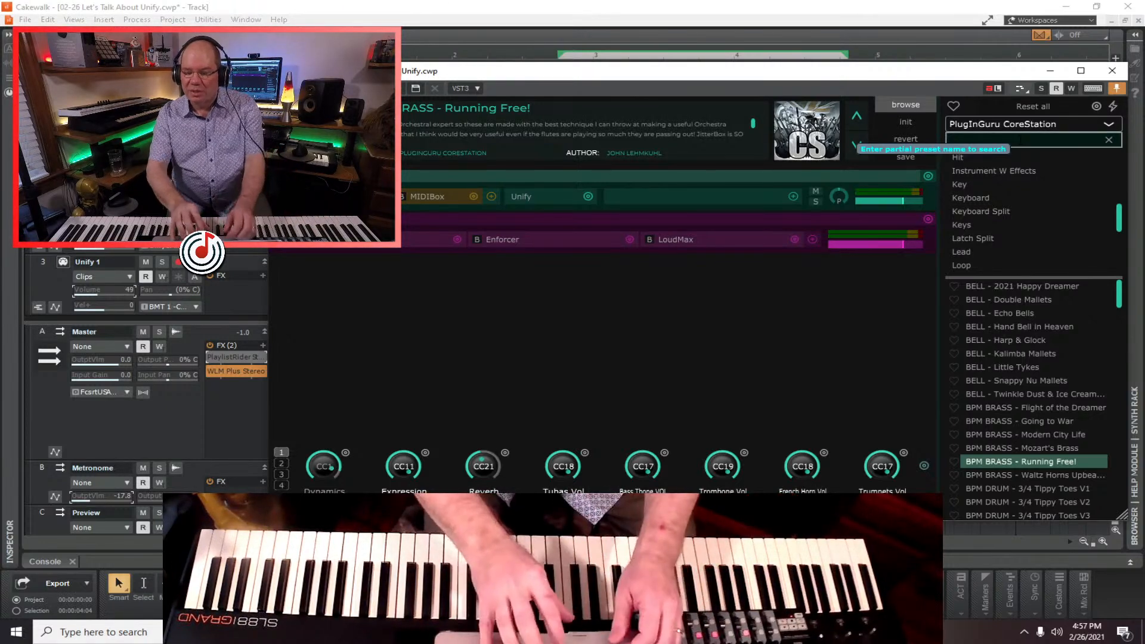
{"action": "type", "text": "dop"}
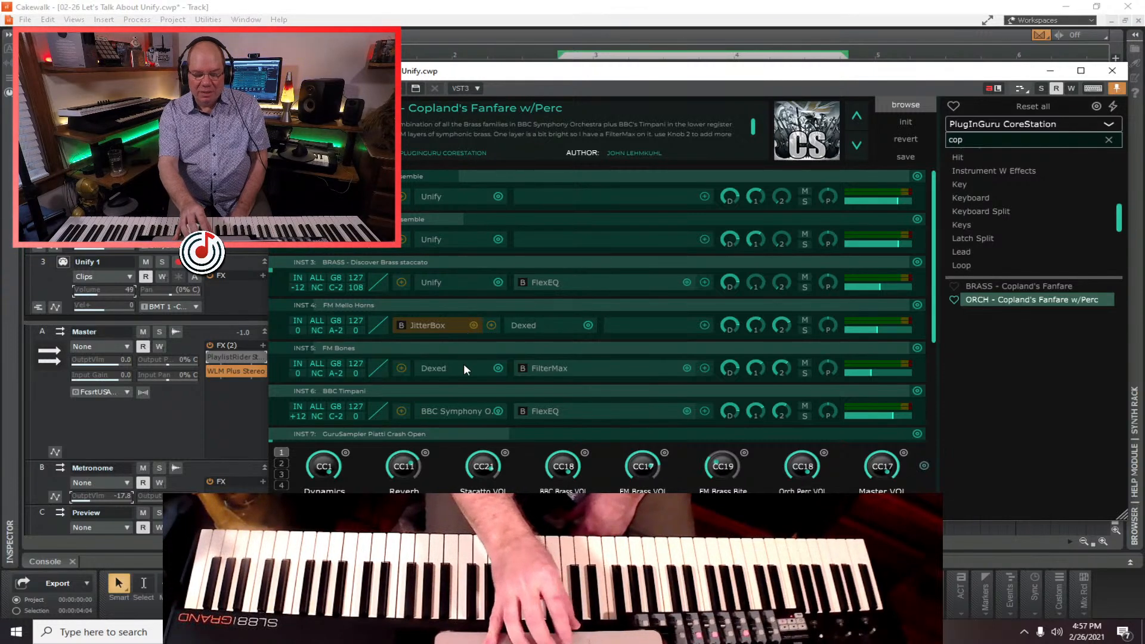
{"action": "scroll", "coordinate": [465, 365], "scroll_direction": "down", "scroll_amount": 3}
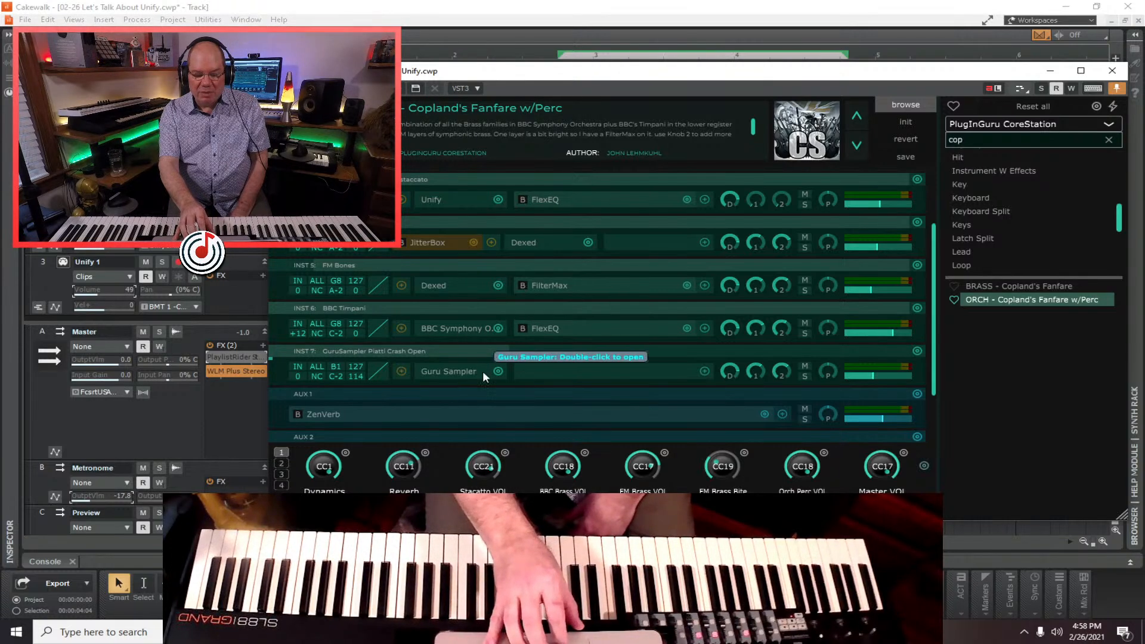
{"action": "scroll", "coordinate": [605, 364], "scroll_direction": "up", "scroll_amount": 2}
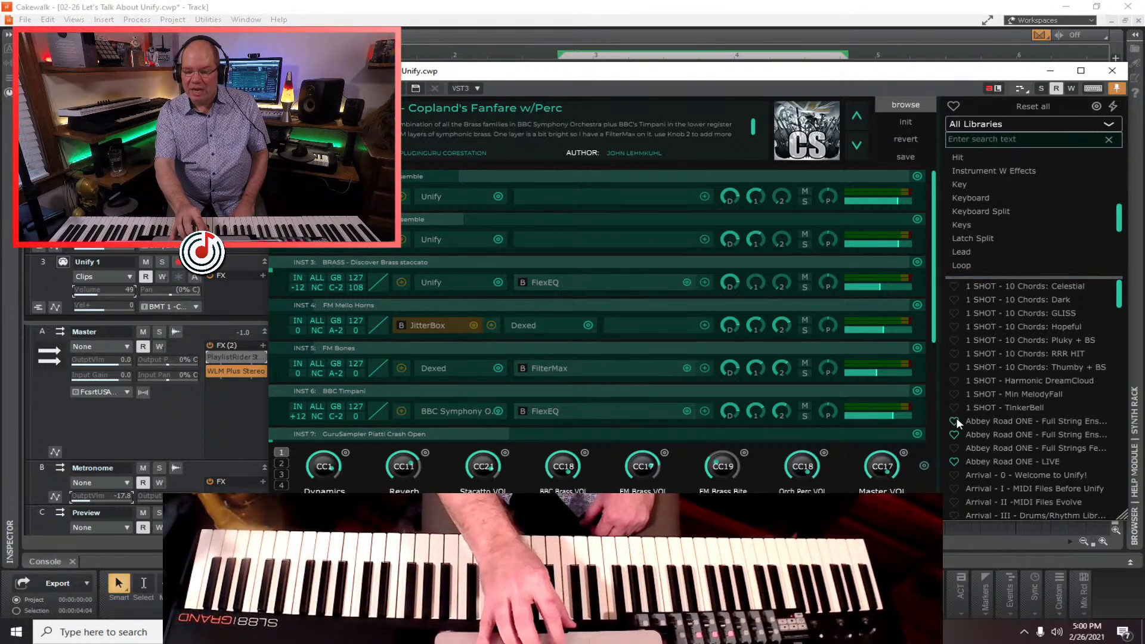
Show only favorite patches from all libraries, load STR - Full Ensemble Performance and open its first layer's Kontakt instrument.
{"action": "left_click", "coordinate": [953, 106]}
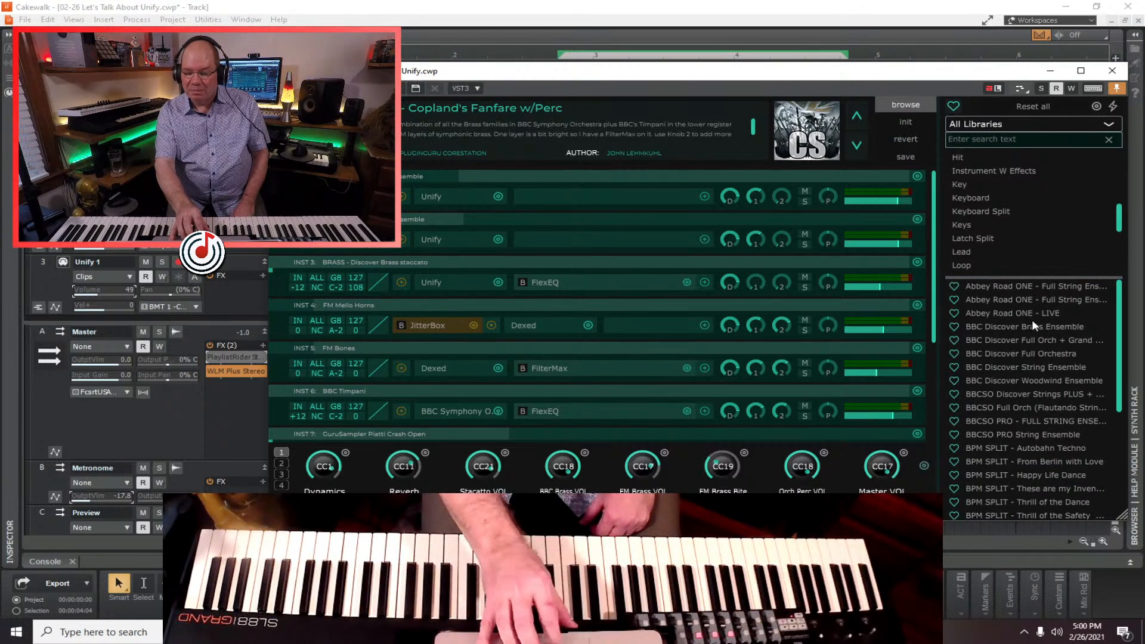
{"action": "scroll", "coordinate": [1049, 405], "scroll_direction": "down", "scroll_amount": 1}
{"action": "scroll", "coordinate": [1049, 403], "scroll_direction": "down", "scroll_amount": 2}
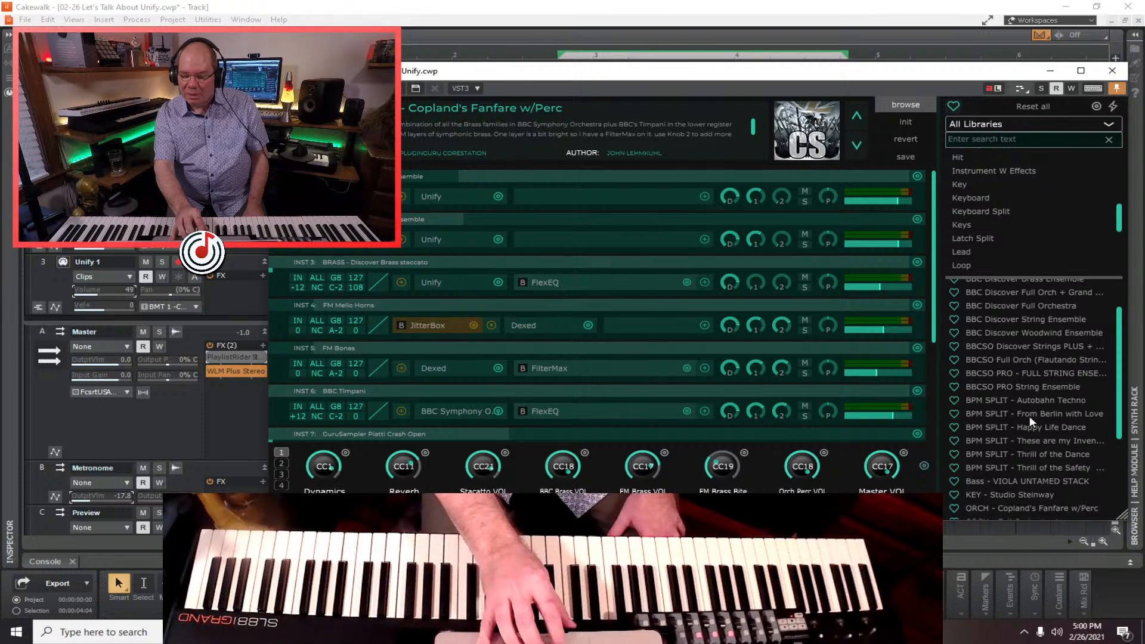
{"action": "scroll", "coordinate": [1037, 443], "scroll_direction": "down", "scroll_amount": 3}
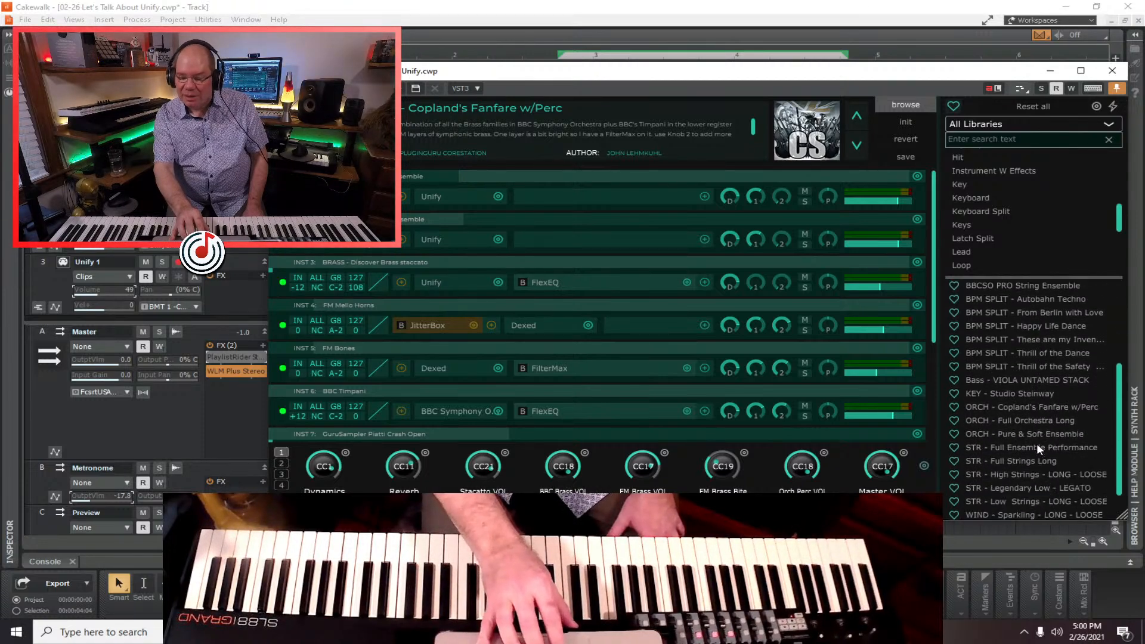
{"action": "scroll", "coordinate": [1037, 442], "scroll_direction": "down", "scroll_amount": 1}
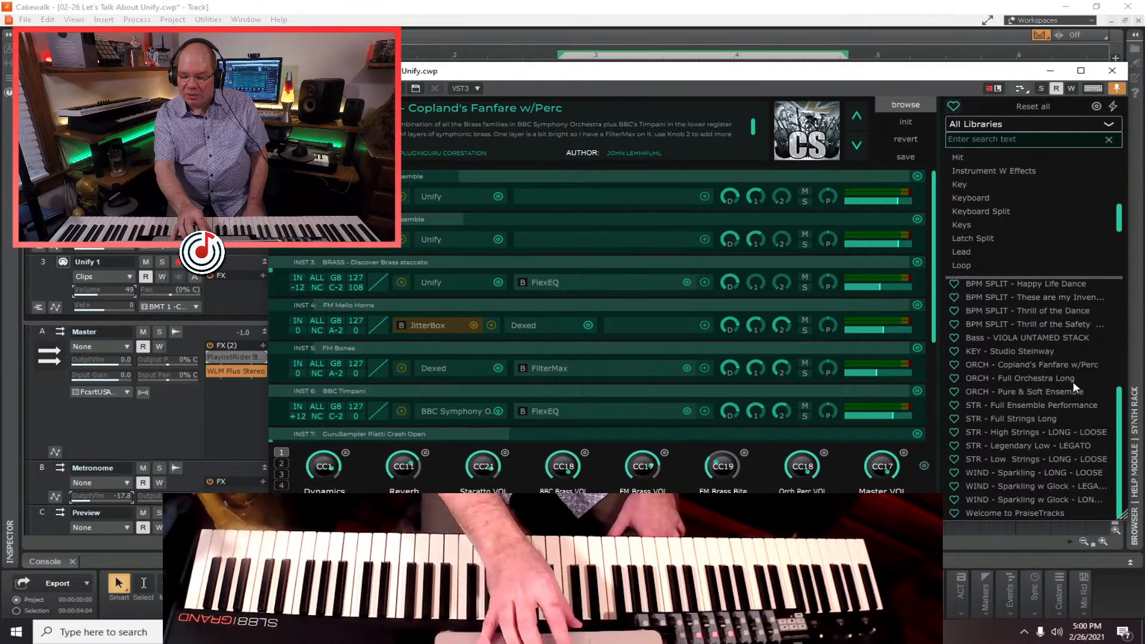
{"action": "double_click", "coordinate": [1021, 405]}
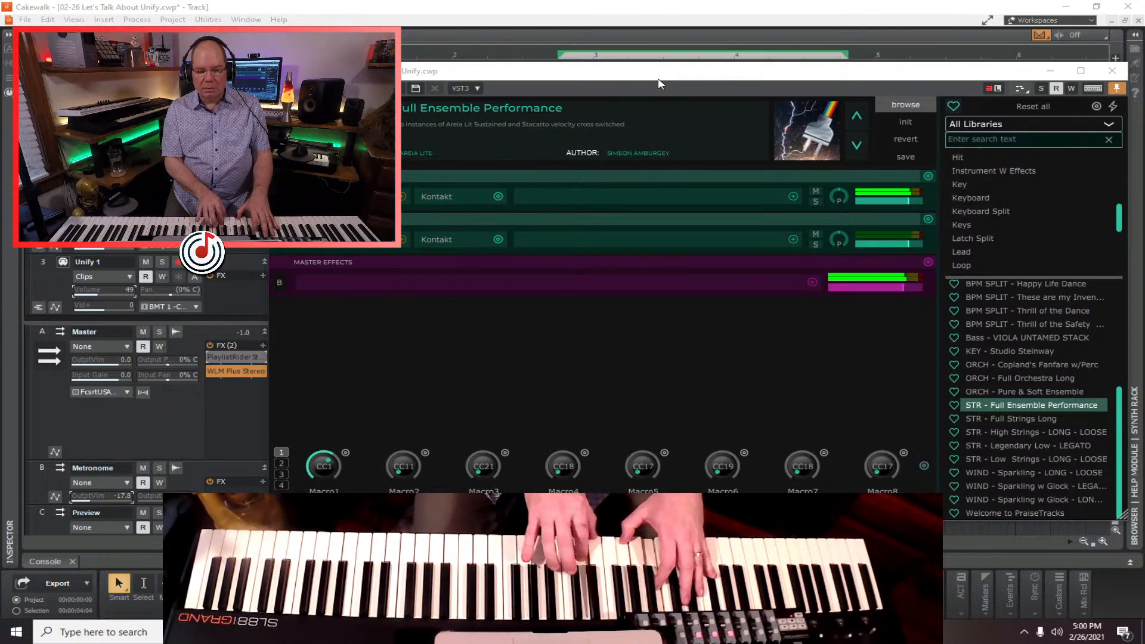
{"action": "left_click", "coordinate": [439, 196]}
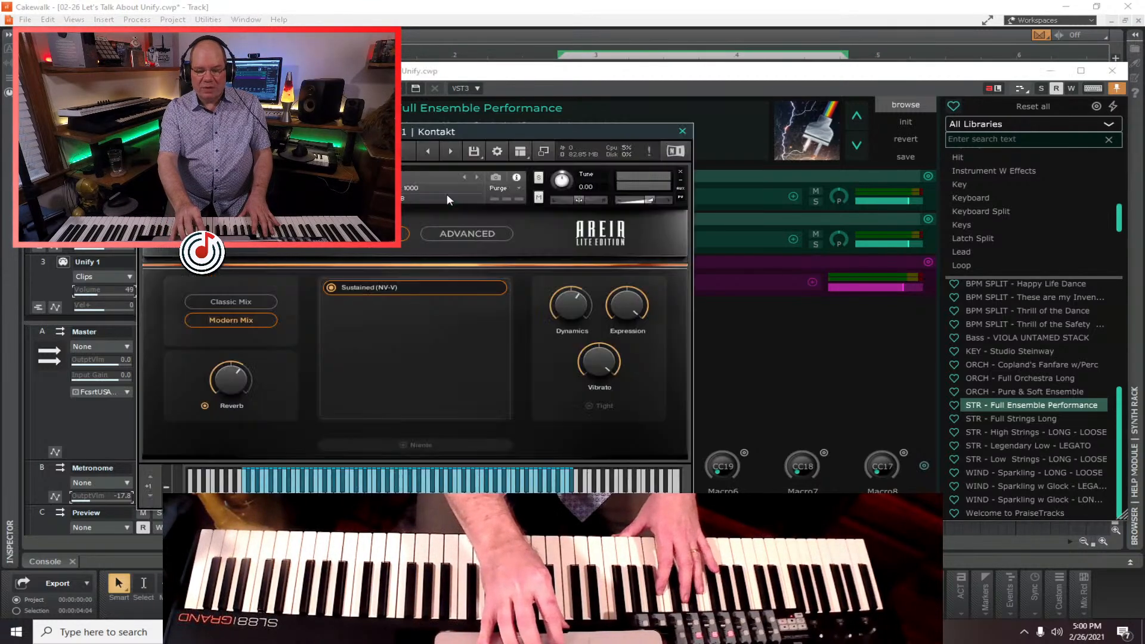
Compare the Kontakt instruments of the first and second layers with both windows open, and close them.
{"action": "left_click_drag", "start_coordinate": [457, 130], "coordinate": [840, 107]}
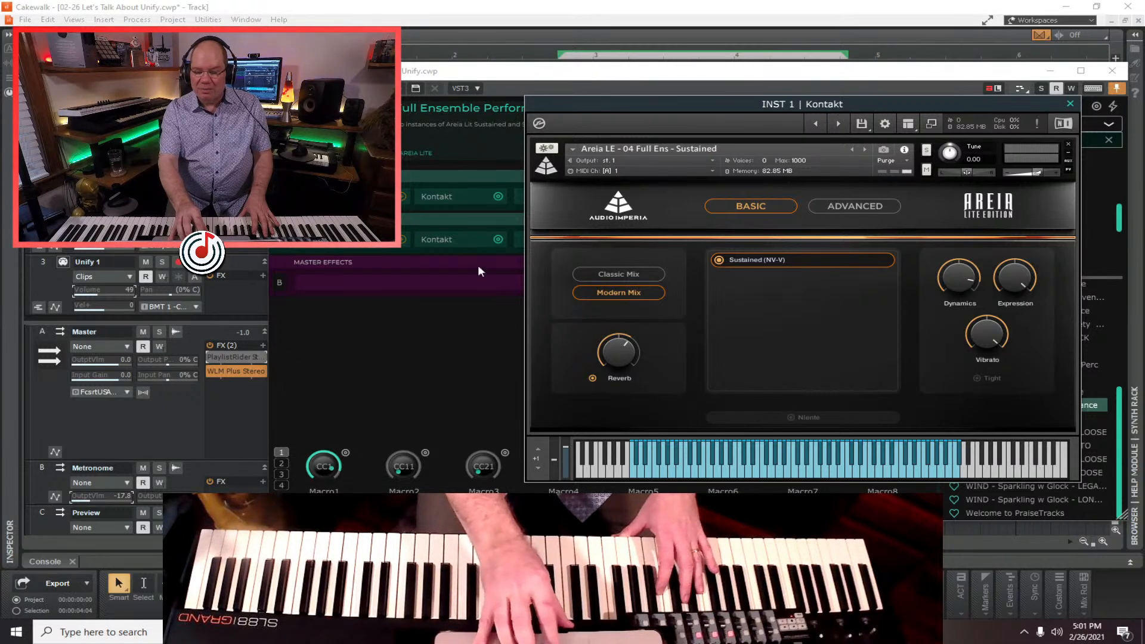
{"action": "double_click", "coordinate": [445, 238]}
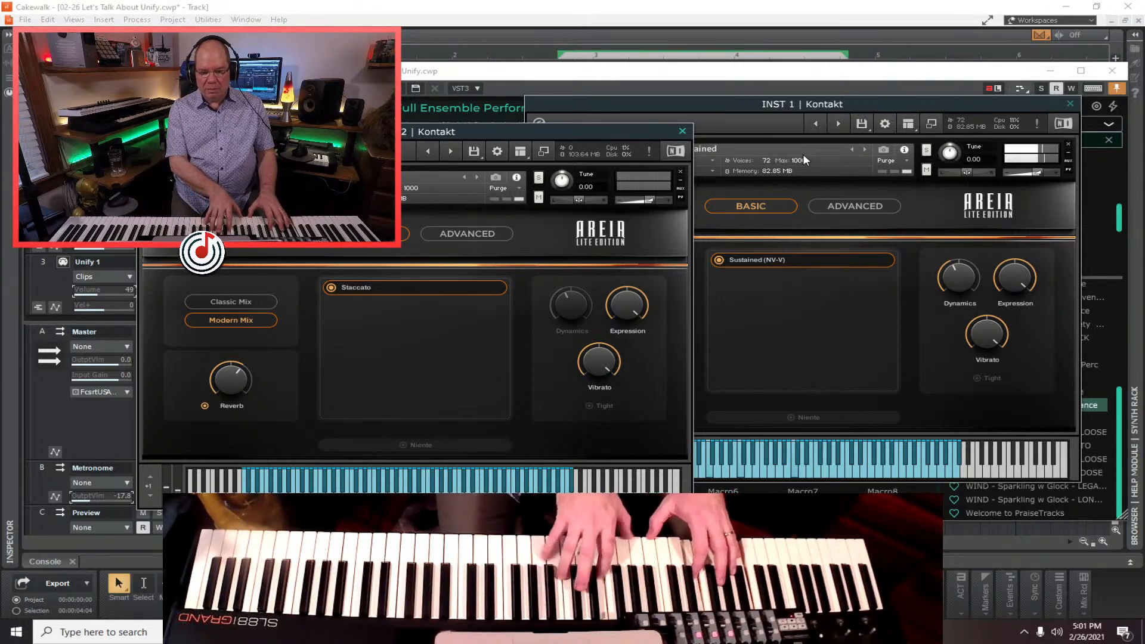
{"action": "left_click", "coordinate": [682, 131]}
{"action": "left_click", "coordinate": [1070, 104]}
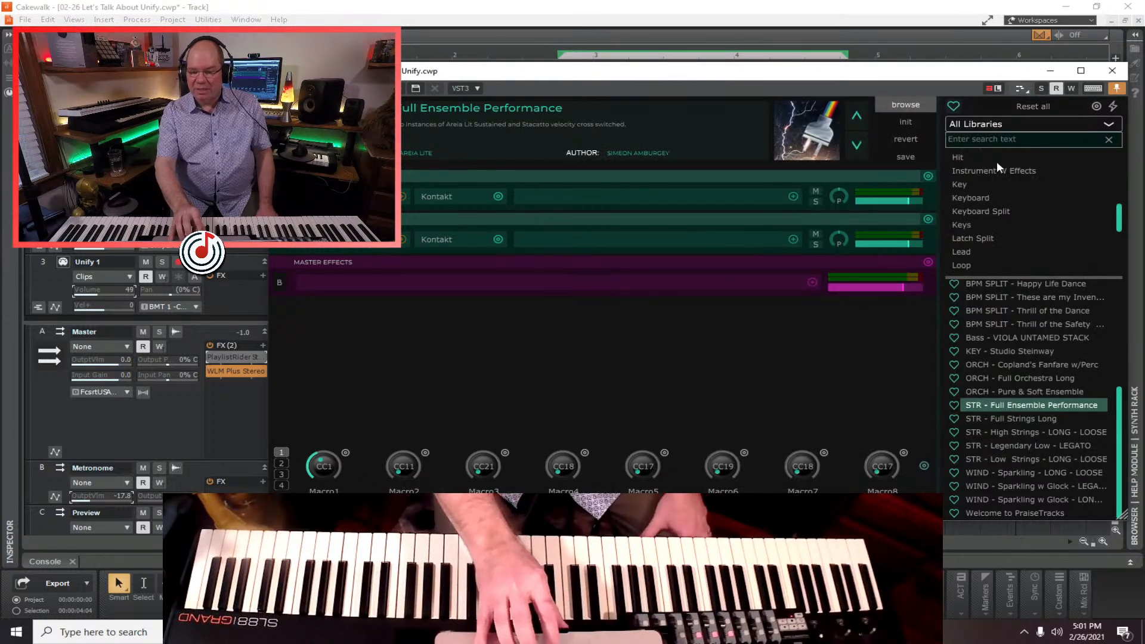
Filter the favorite patches by PlugInGuru CoreStation, and by PlugInGuru CoreStation INST.
{"action": "left_click", "coordinate": [1026, 123]}
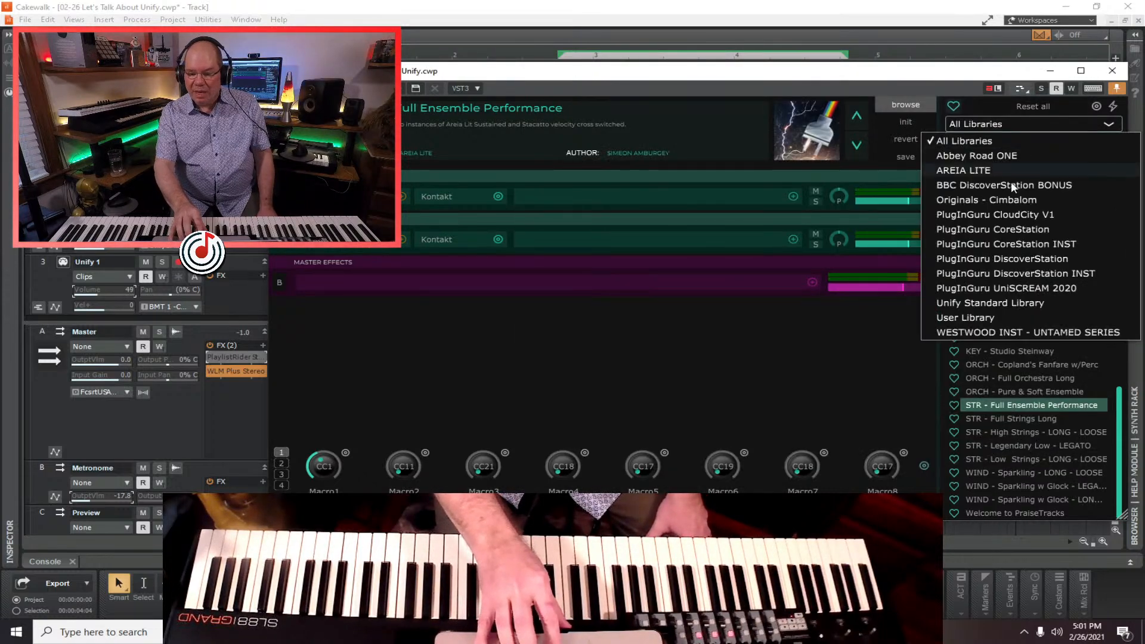
{"action": "left_click", "coordinate": [1012, 230]}
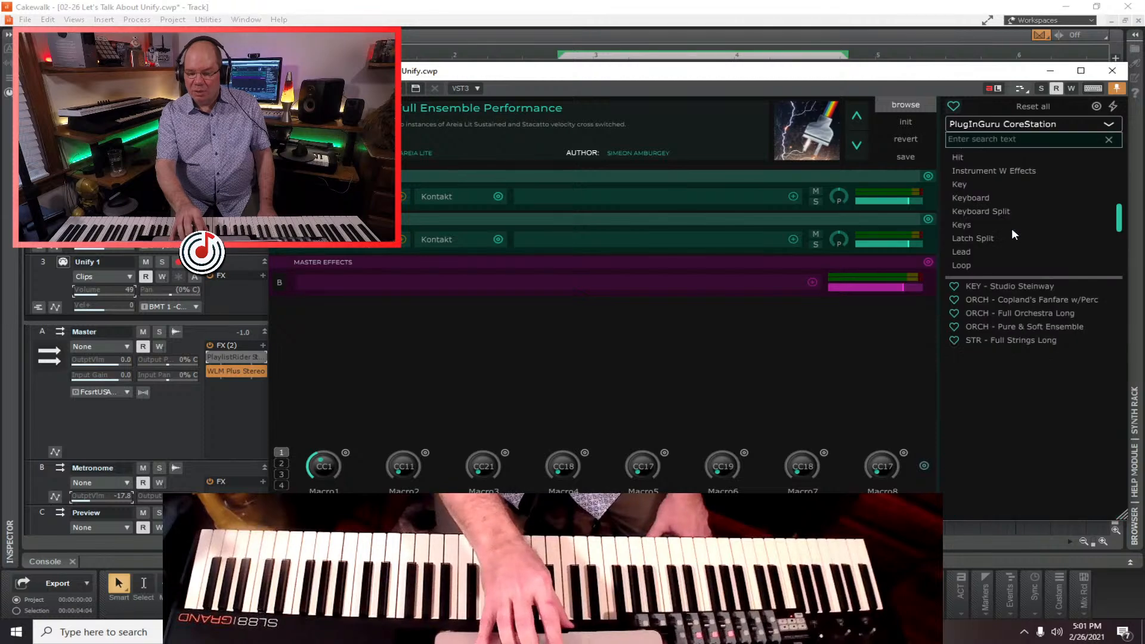
{"action": "left_click", "coordinate": [1017, 123]}
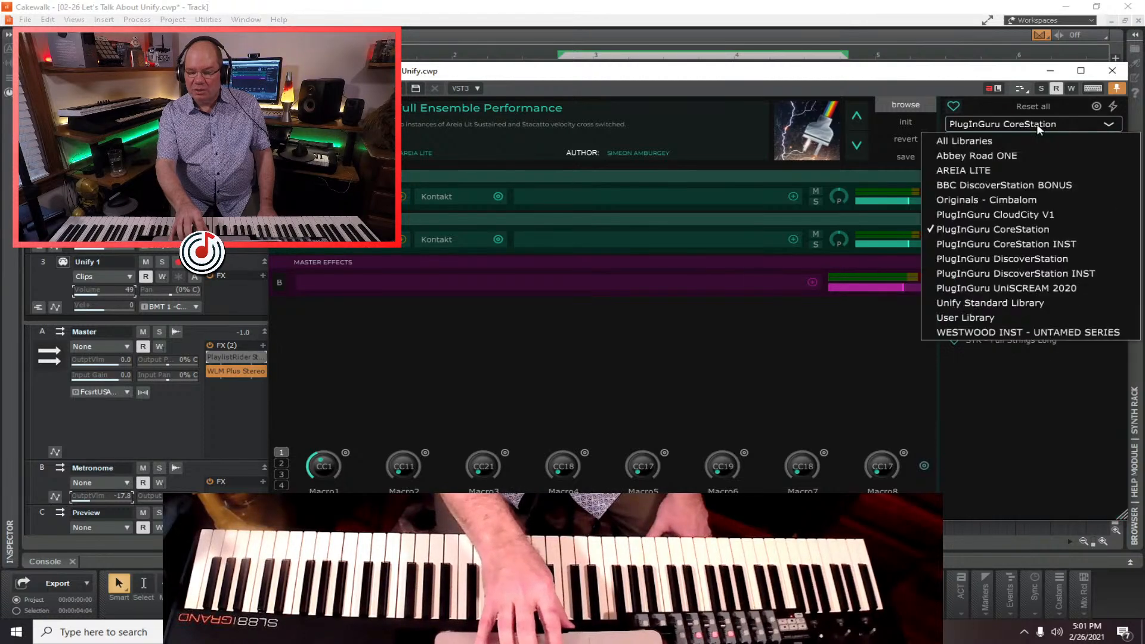
{"action": "left_click", "coordinate": [1032, 245]}
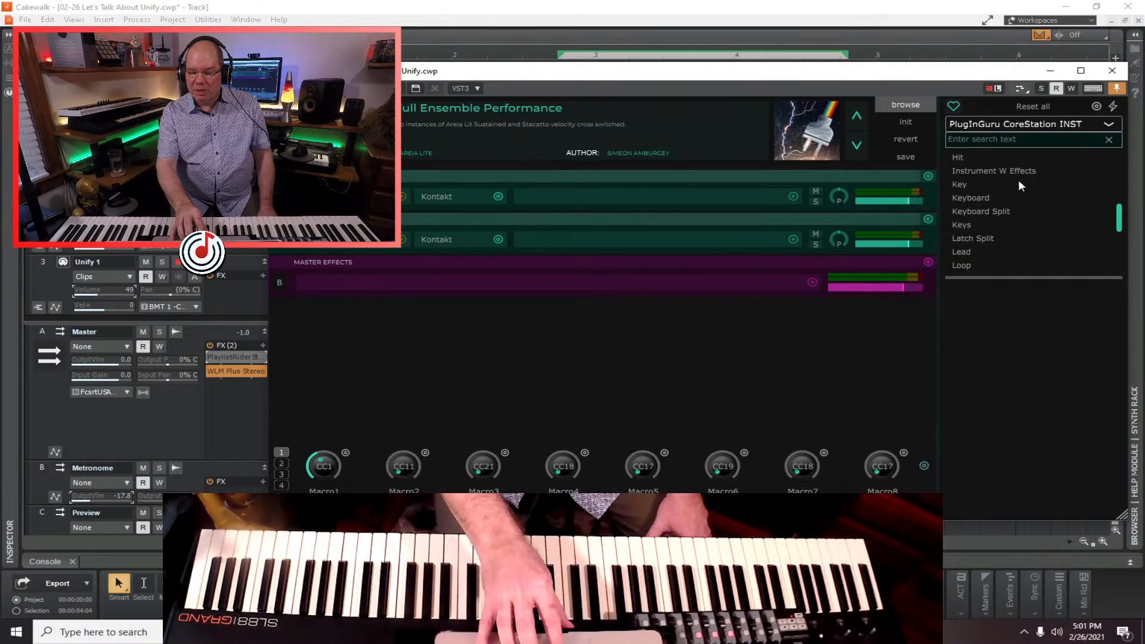
Reset all browser filters and list the full PlugInGuru CoreStation library, followed by PlugInGuru CoreStation INST.
{"action": "left_click", "coordinate": [1026, 105]}
{"action": "left_click", "coordinate": [1034, 121]}
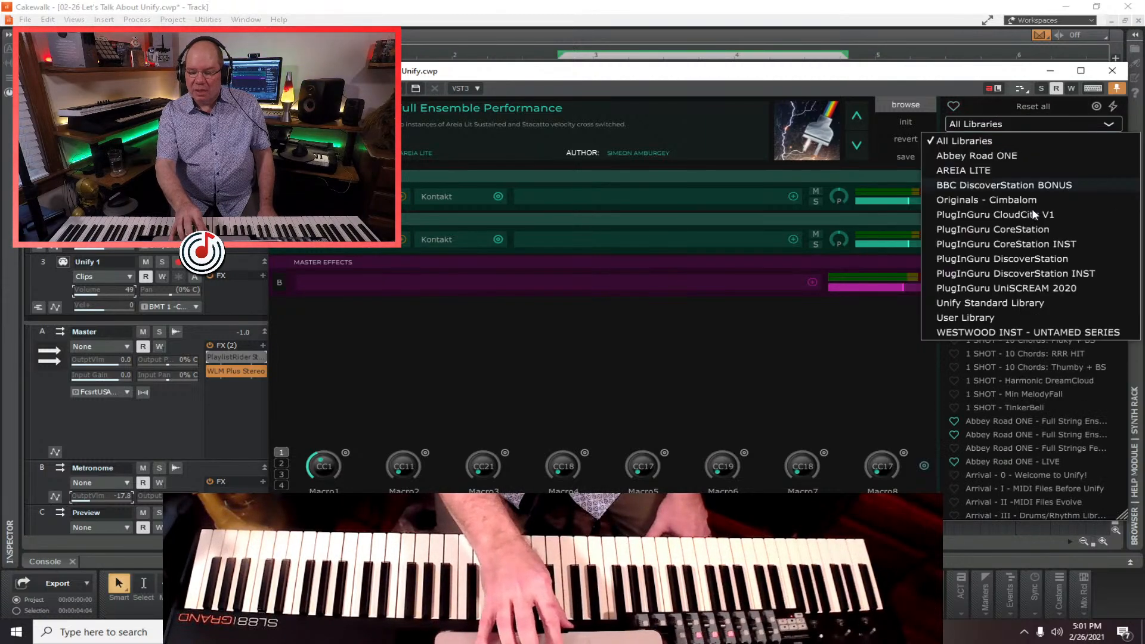
{"action": "left_click", "coordinate": [1022, 230]}
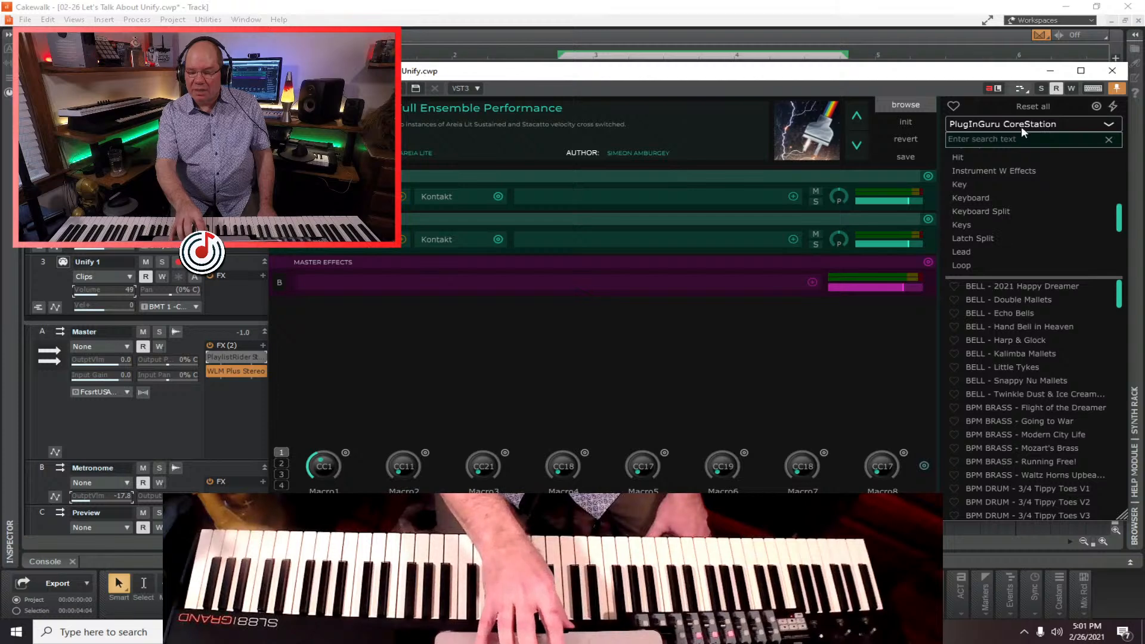
{"action": "left_click", "coordinate": [1021, 123]}
{"action": "left_click", "coordinate": [1035, 243]}
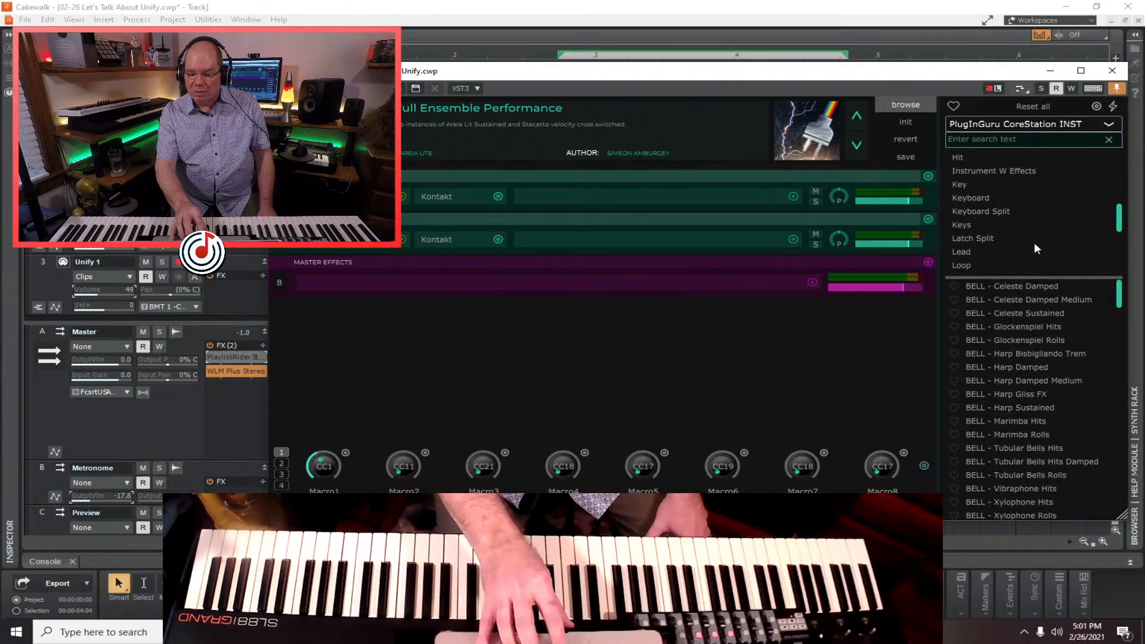
Find BRASS - Horn Long in the CoreStation INST list and add its layers to the current patch.
{"action": "scroll", "coordinate": [1069, 363], "scroll_direction": "down", "scroll_amount": 2}
{"action": "scroll", "coordinate": [1070, 366], "scroll_direction": "down", "scroll_amount": 3}
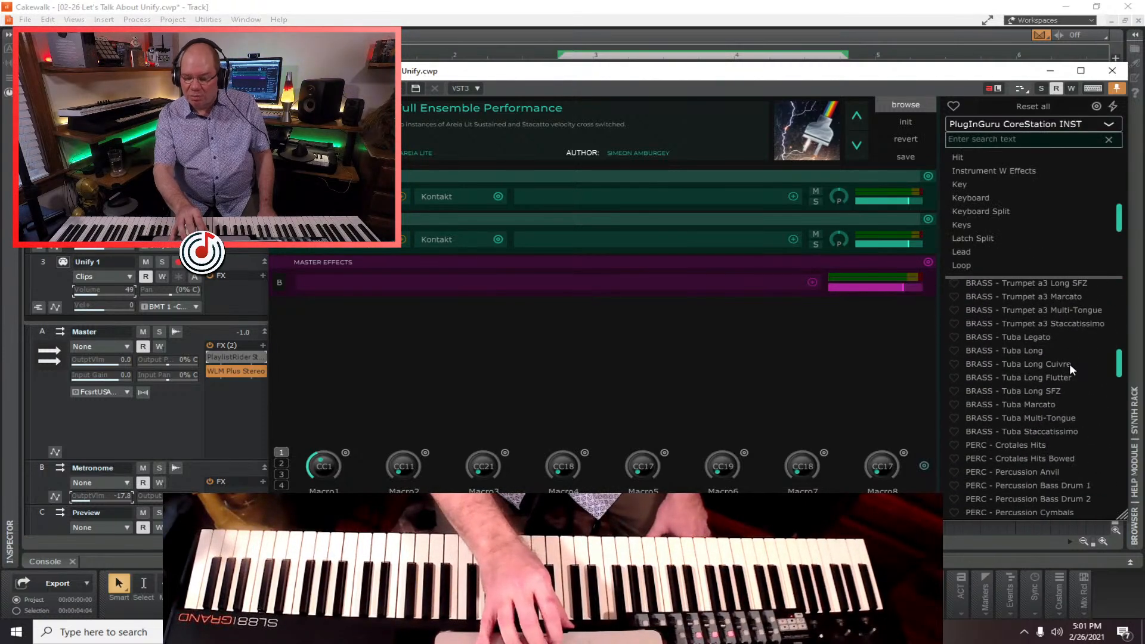
{"action": "scroll", "coordinate": [1069, 363], "scroll_direction": "up", "scroll_amount": 5}
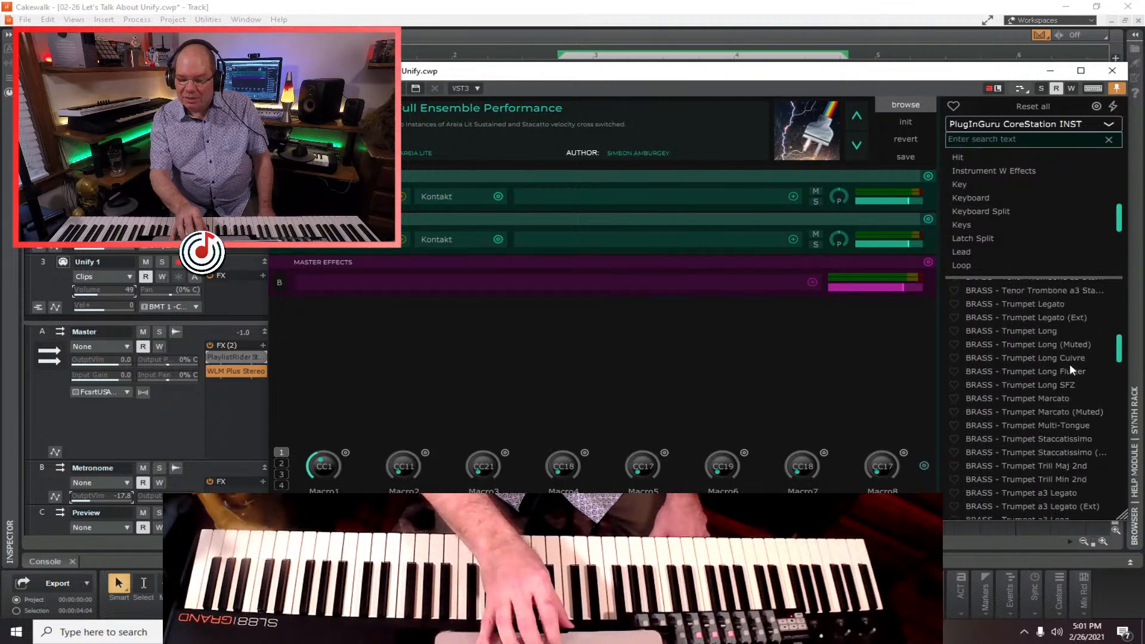
{"action": "scroll", "coordinate": [1069, 364], "scroll_direction": "up", "scroll_amount": 10}
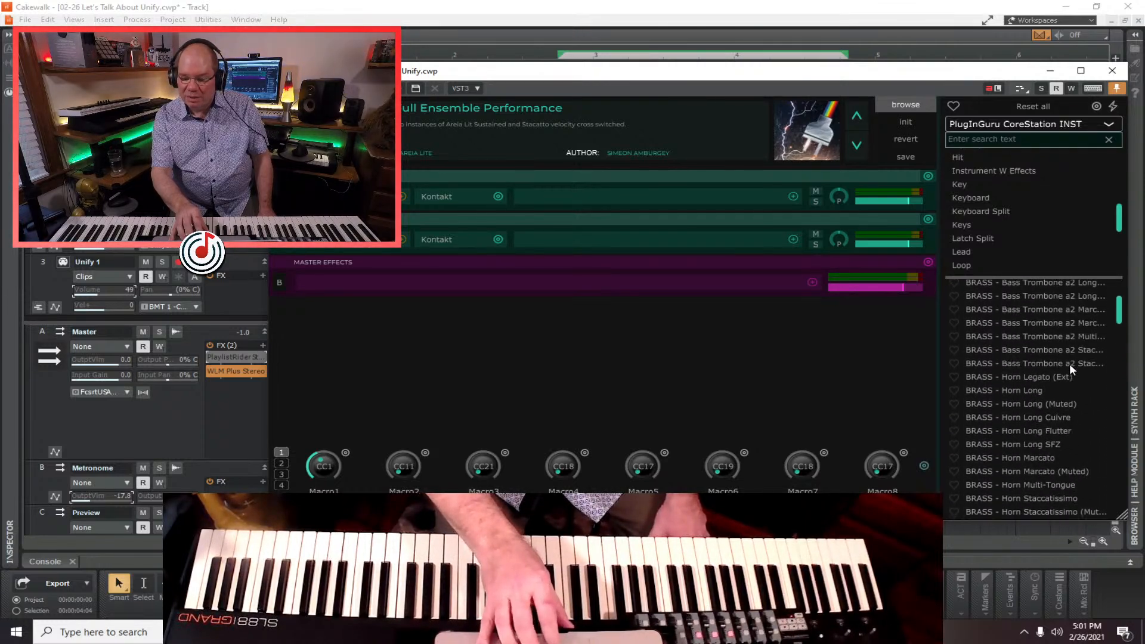
{"action": "scroll", "coordinate": [1069, 363], "scroll_direction": "down", "scroll_amount": 2}
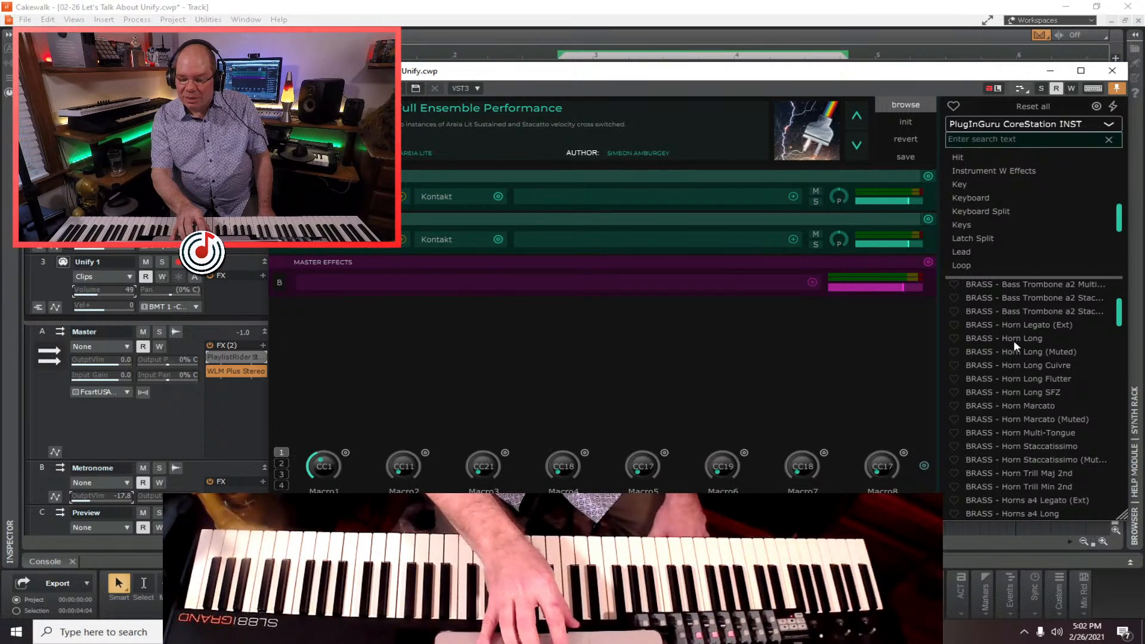
{"action": "right_click", "coordinate": [1015, 340]}
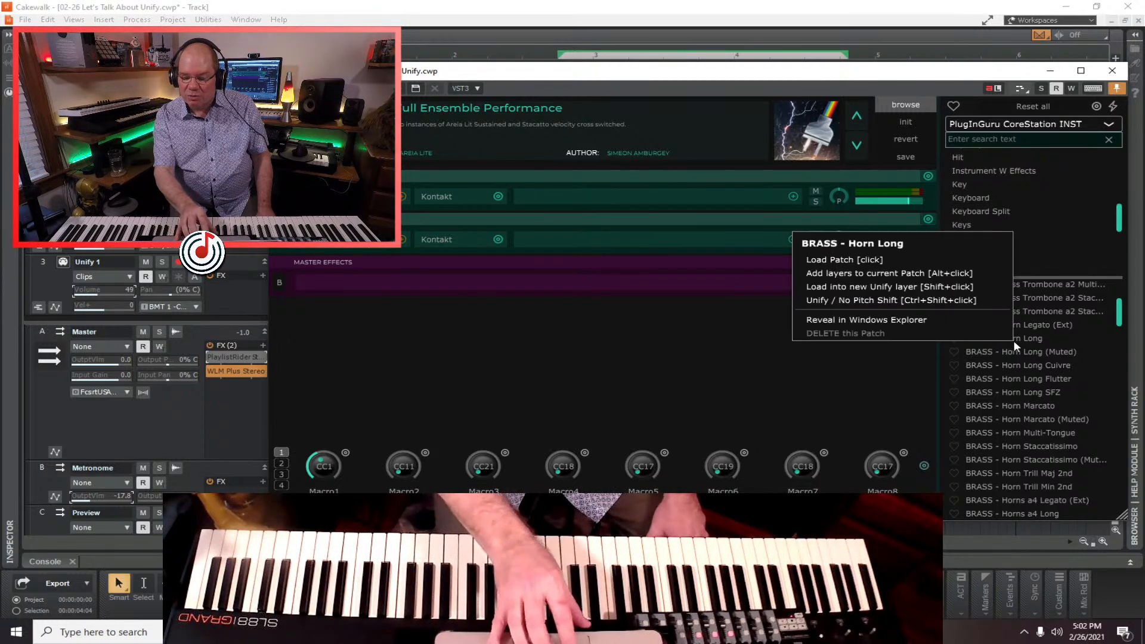
{"action": "left_click", "coordinate": [885, 275]}
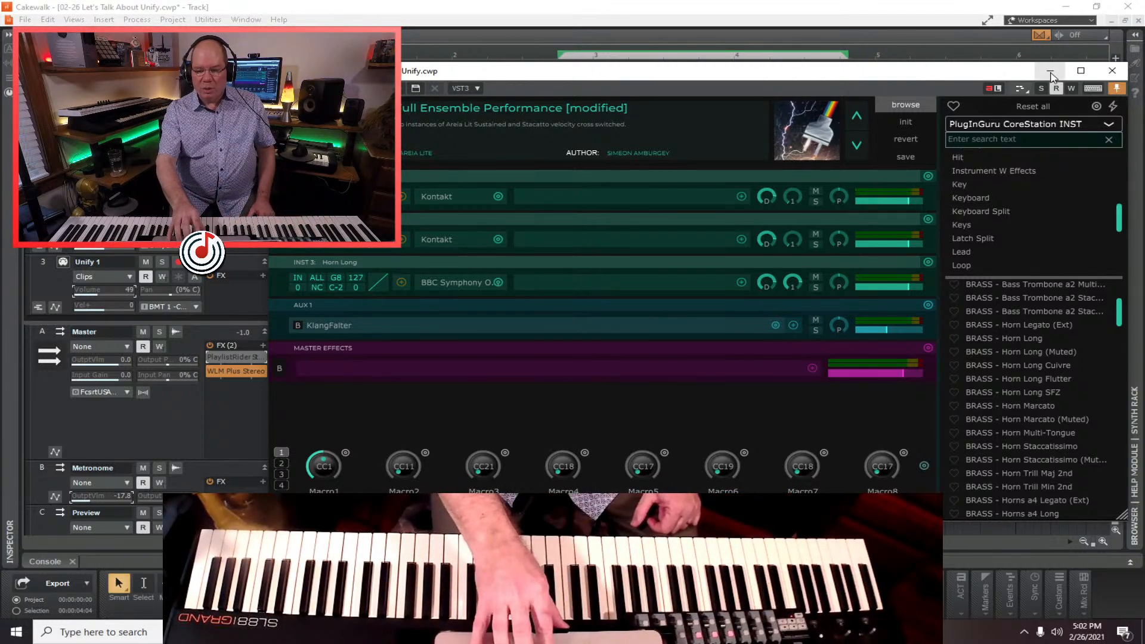
Reposition the plugin window to expose the layer settings, view the first layer's Kontakt instrument, and restore the browser to view.
{"action": "left_click_drag", "start_coordinate": [877, 74], "coordinate": [957, 68]}
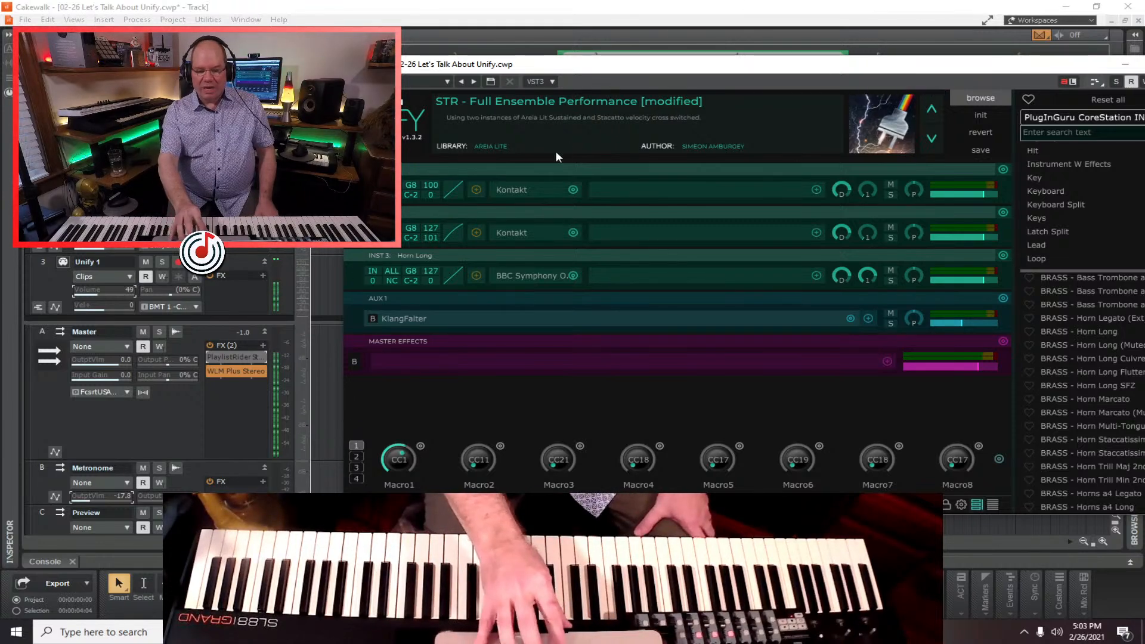
{"action": "left_click", "coordinate": [510, 193]}
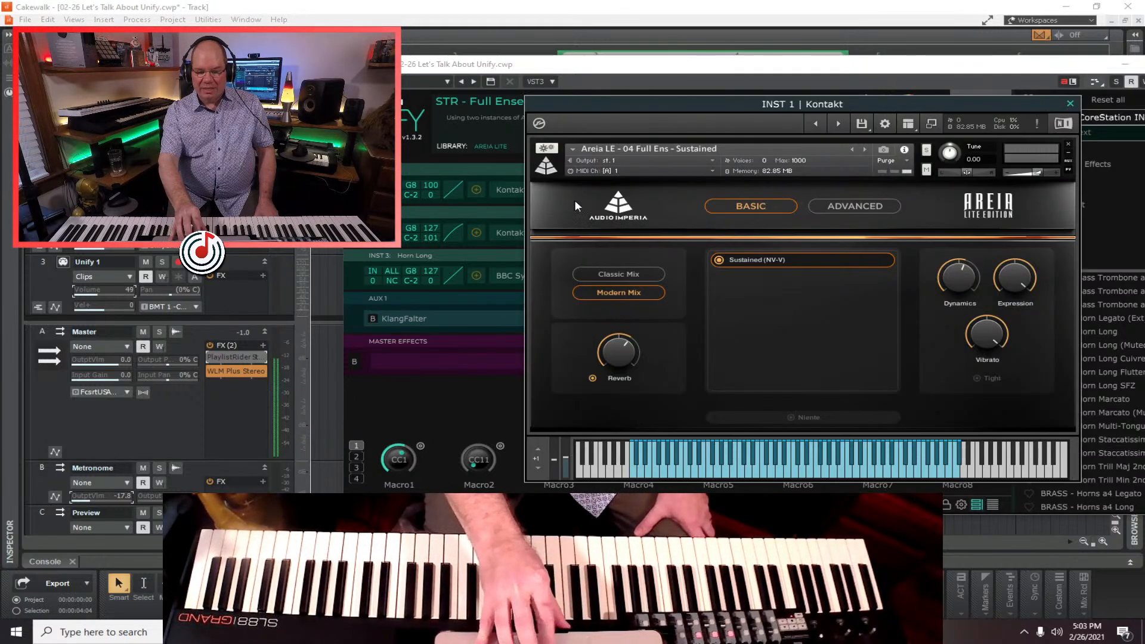
{"action": "left_click", "coordinate": [1071, 104]}
{"action": "left_click_drag", "start_coordinate": [983, 70], "coordinate": [890, 63]}
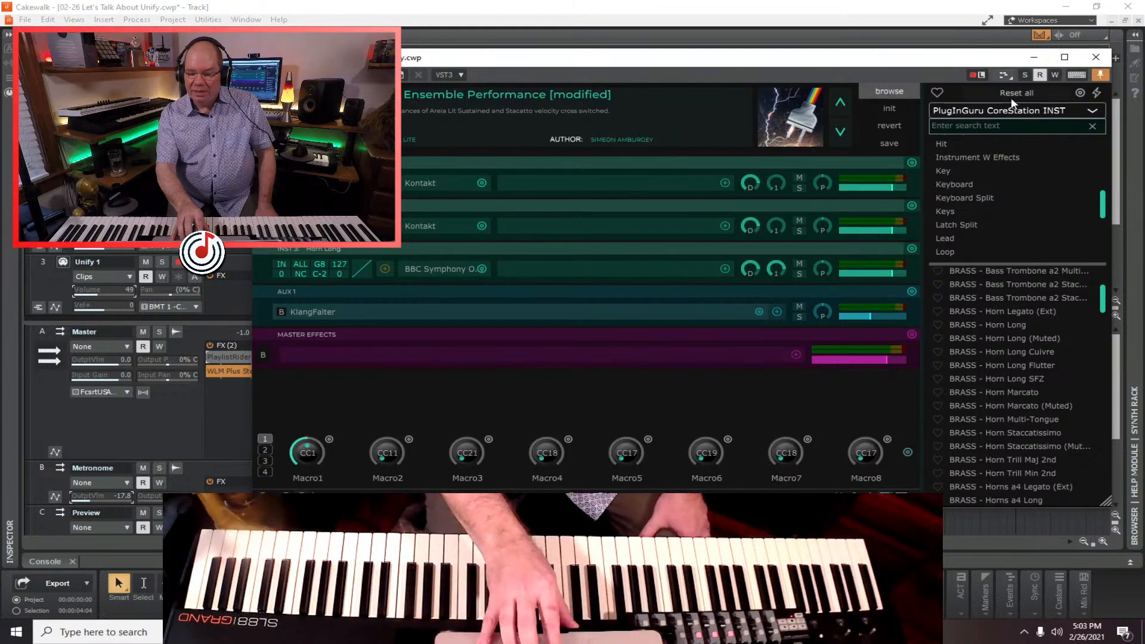
List the User Library patches with filters reset, and widen the patch browser to fit the full patch names.
{"action": "left_click", "coordinate": [1001, 110]}
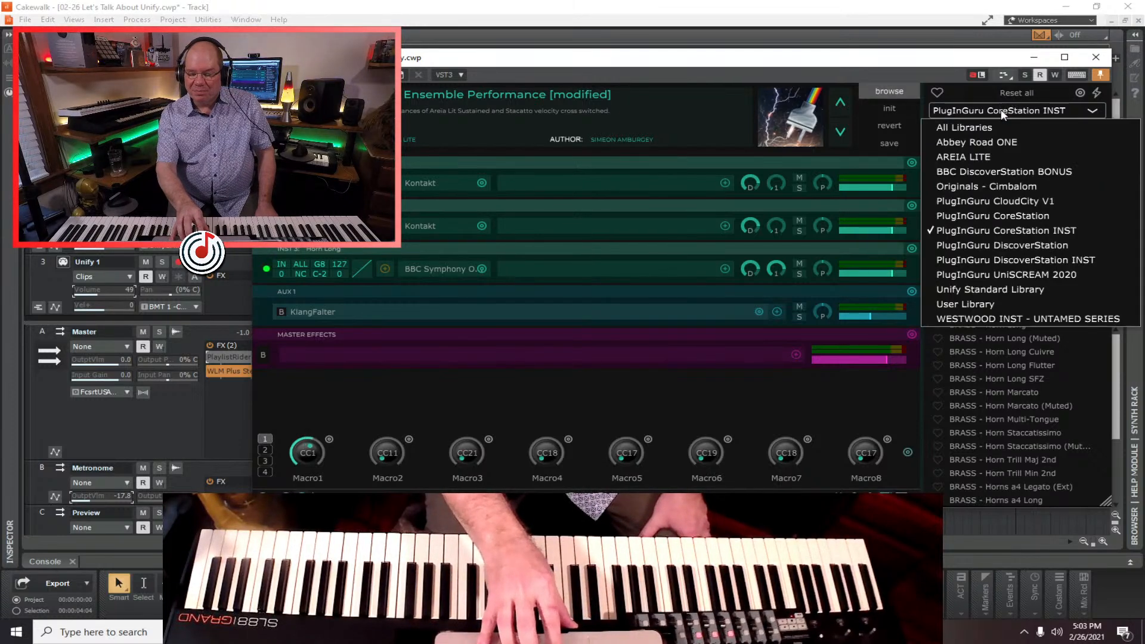
{"action": "left_click", "coordinate": [969, 302]}
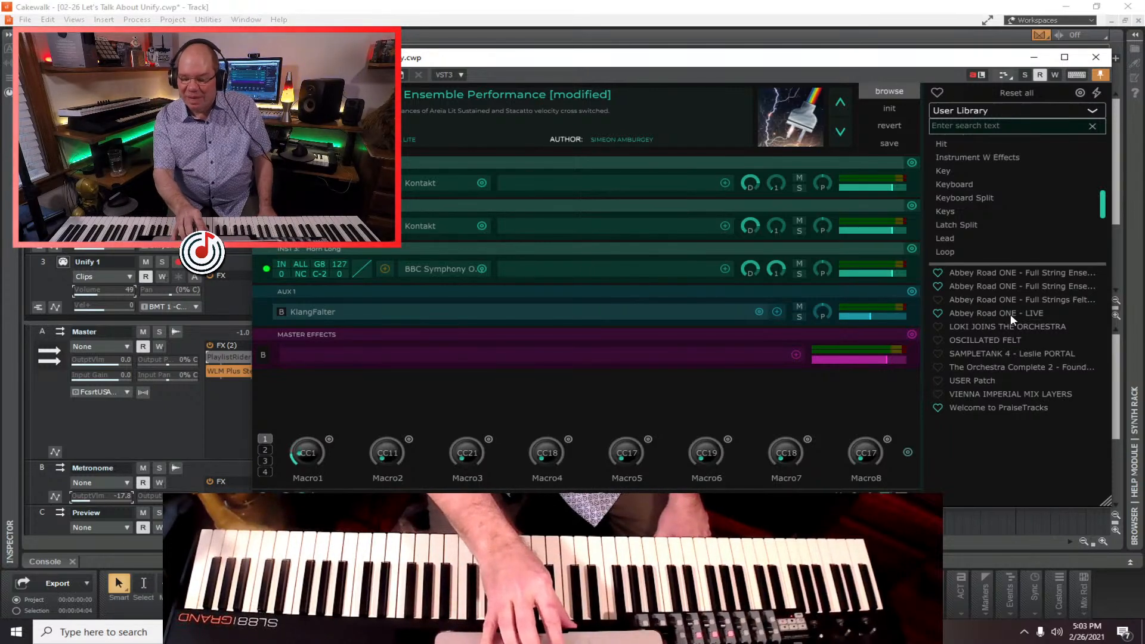
{"action": "left_click", "coordinate": [1017, 92]}
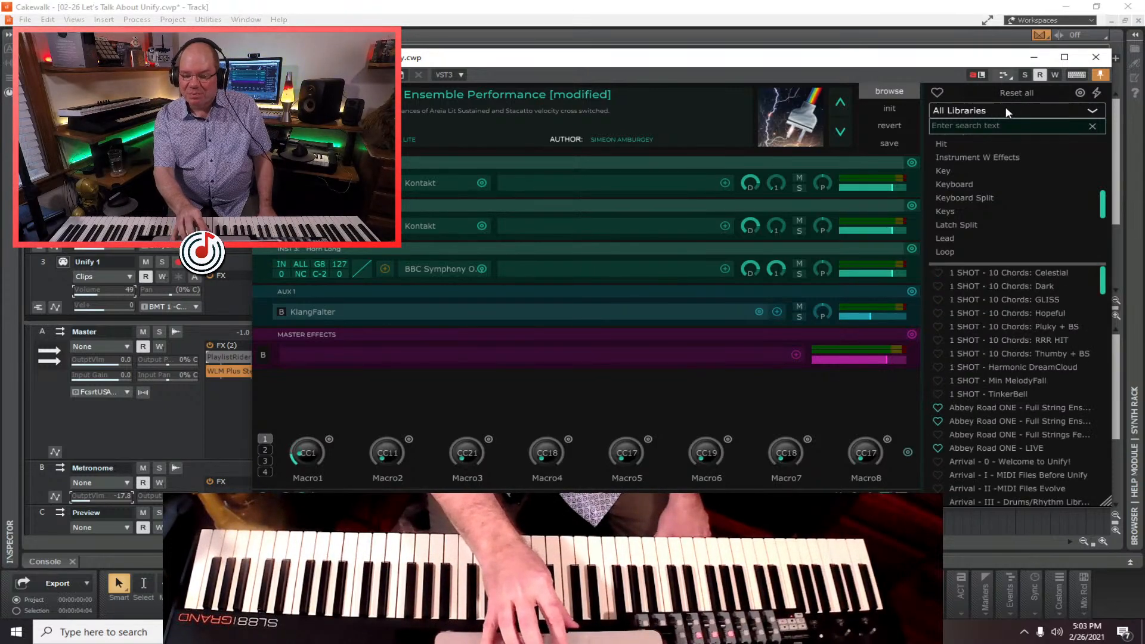
{"action": "left_click", "coordinate": [1006, 107]}
{"action": "left_click", "coordinate": [975, 303]}
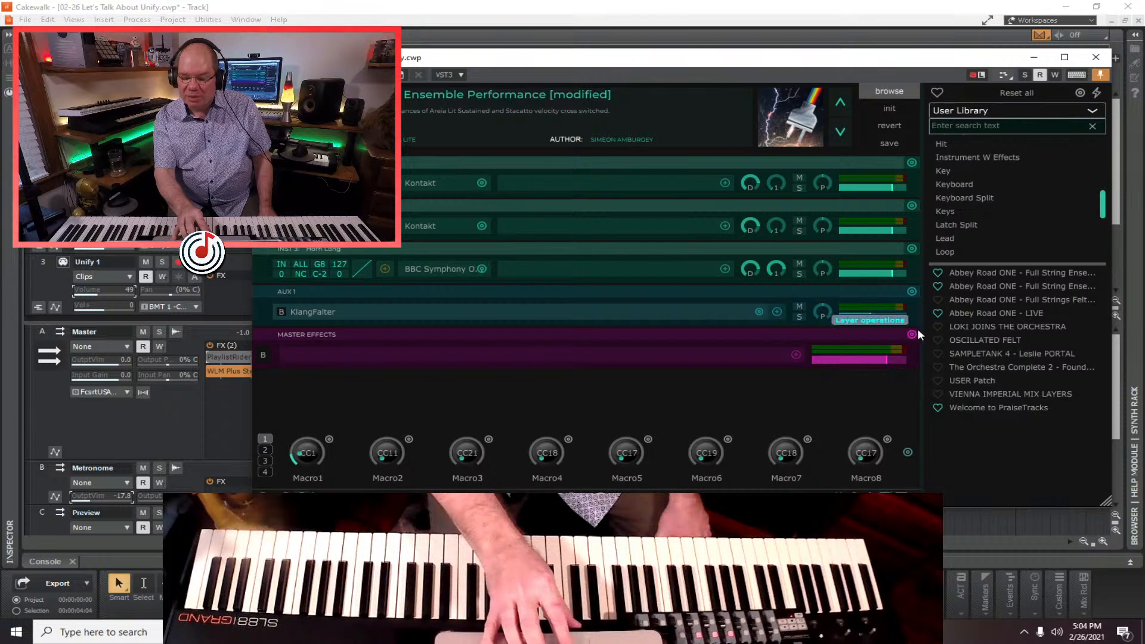
{"action": "left_click_drag", "start_coordinate": [922, 332], "coordinate": [845, 340]}
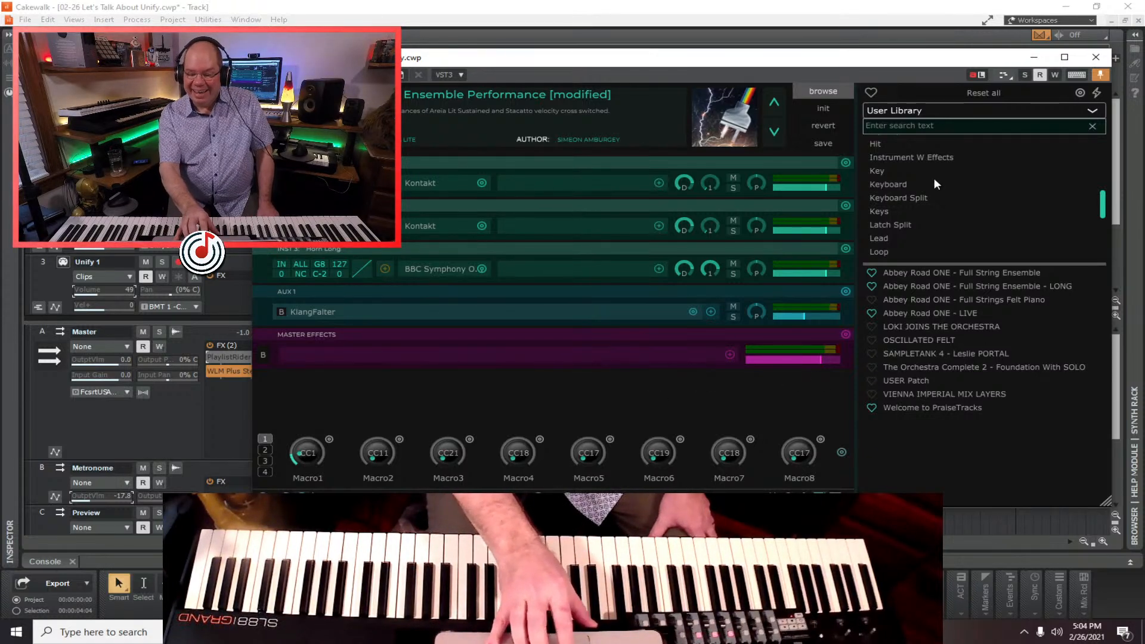
Show only favorite patches from all libraries, and narrow them to the Unify Standard Library.
{"action": "left_click", "coordinate": [983, 110]}
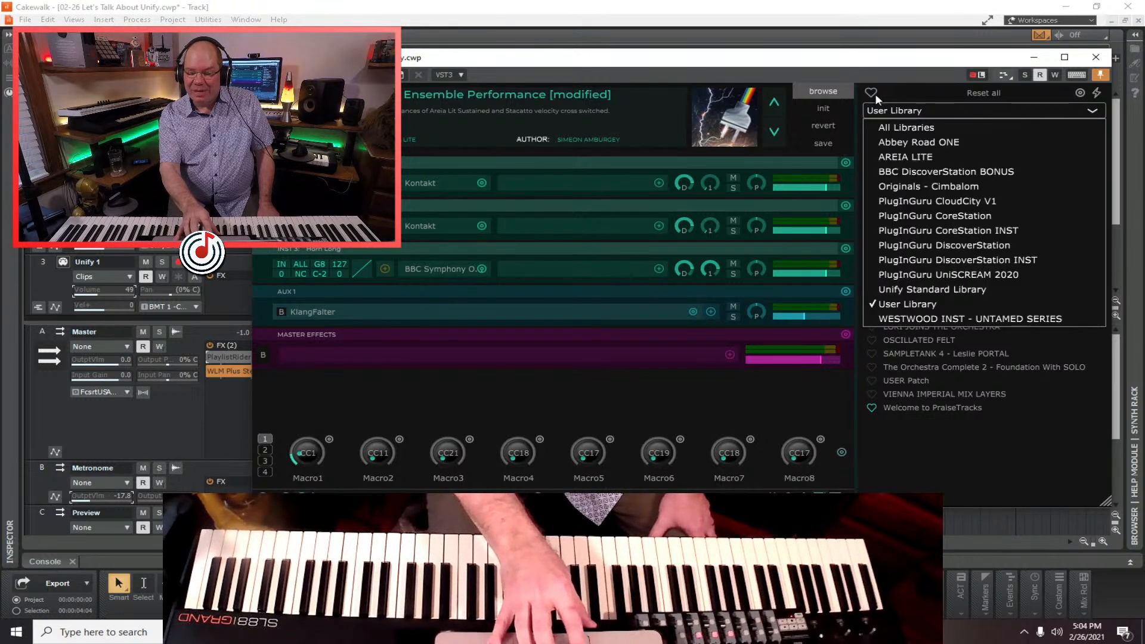
{"action": "left_click", "coordinate": [933, 126]}
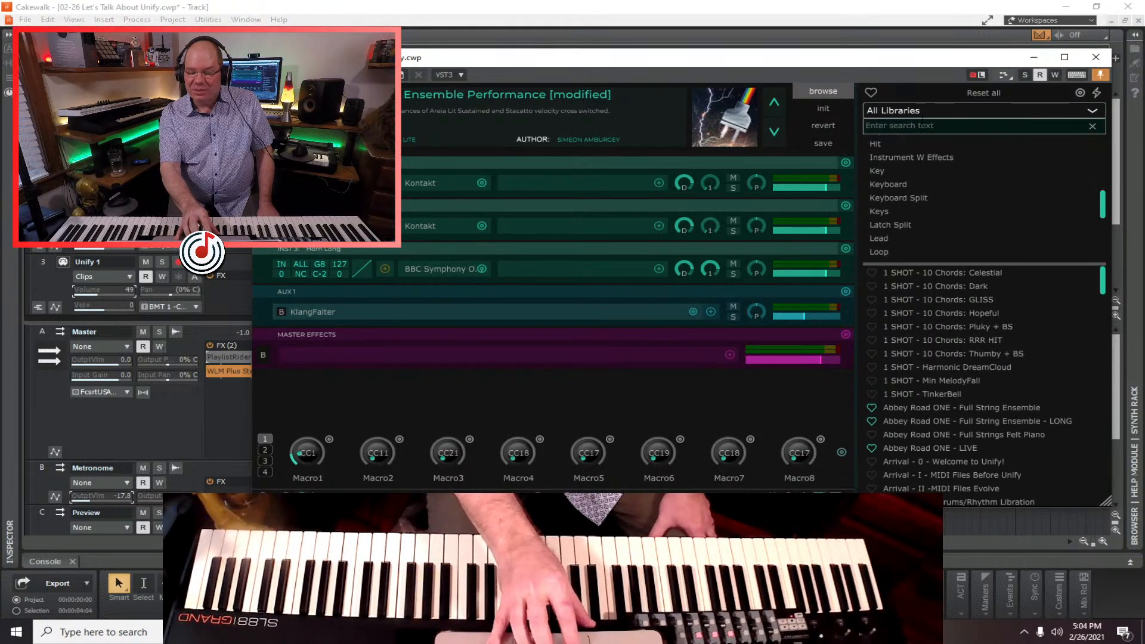
{"action": "left_click", "coordinate": [872, 94]}
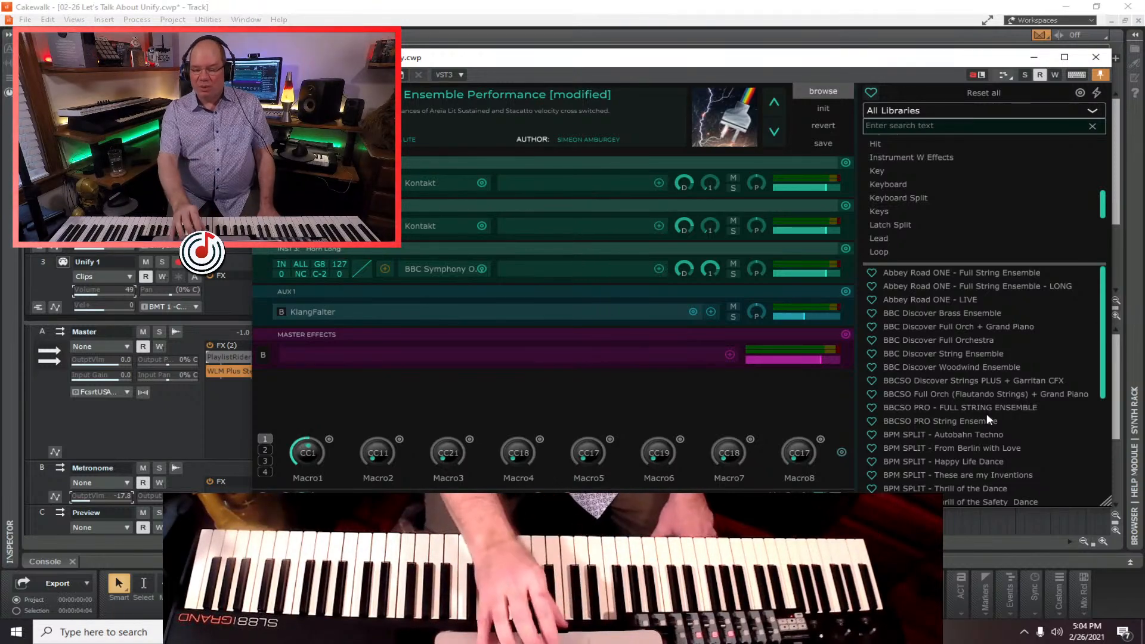
{"action": "scroll", "coordinate": [987, 414], "scroll_direction": "down", "scroll_amount": 5}
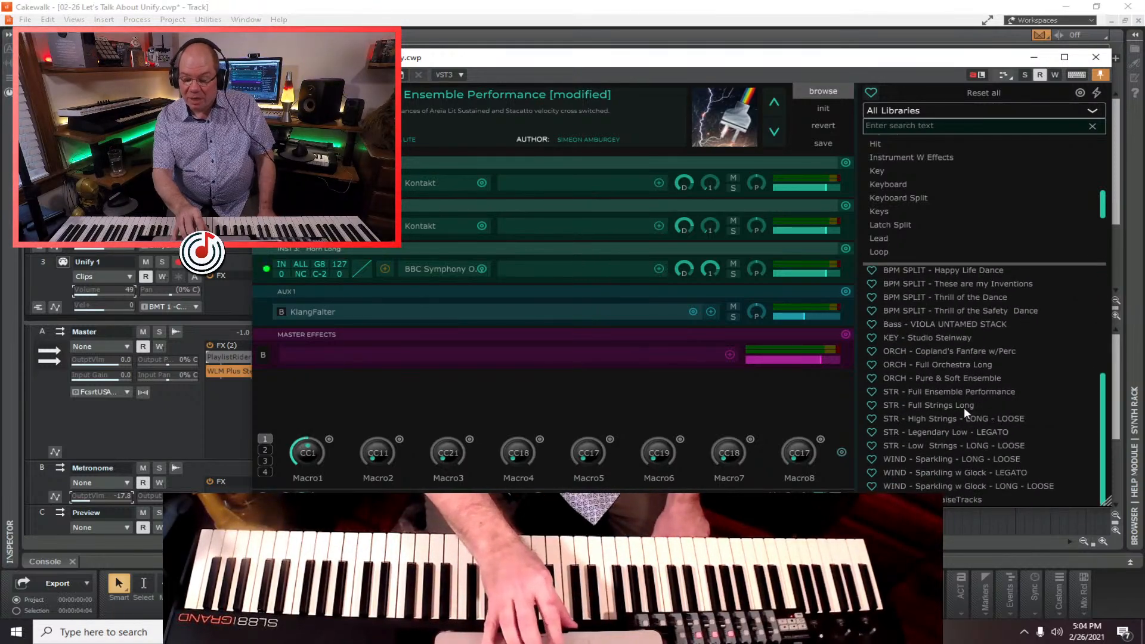
{"action": "left_click", "coordinate": [989, 110]}
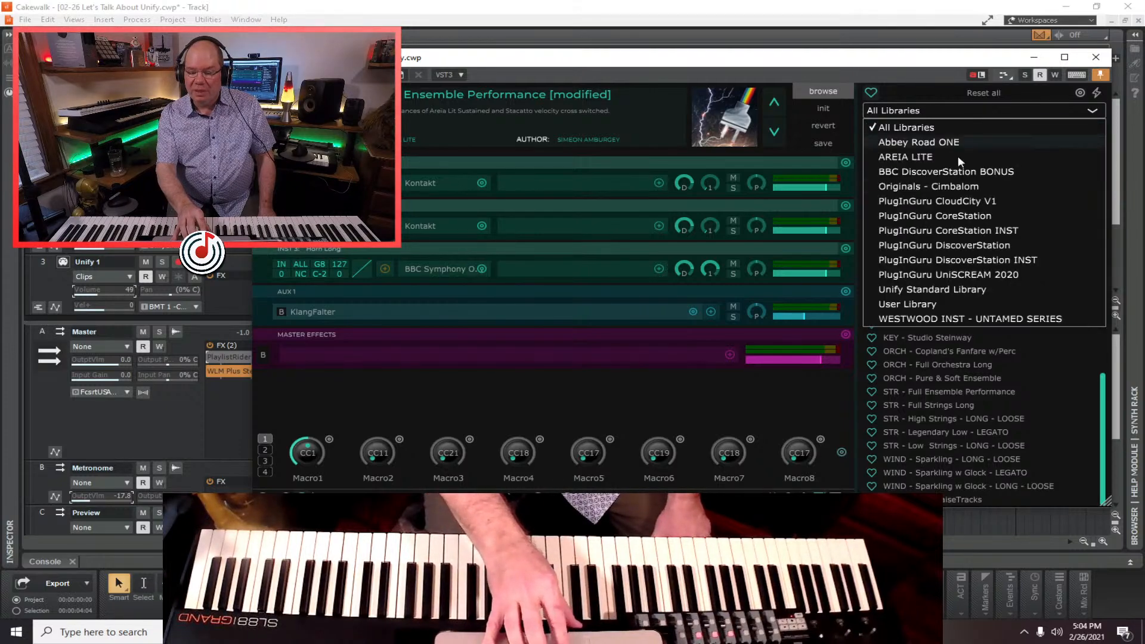
{"action": "left_click", "coordinate": [946, 289]}
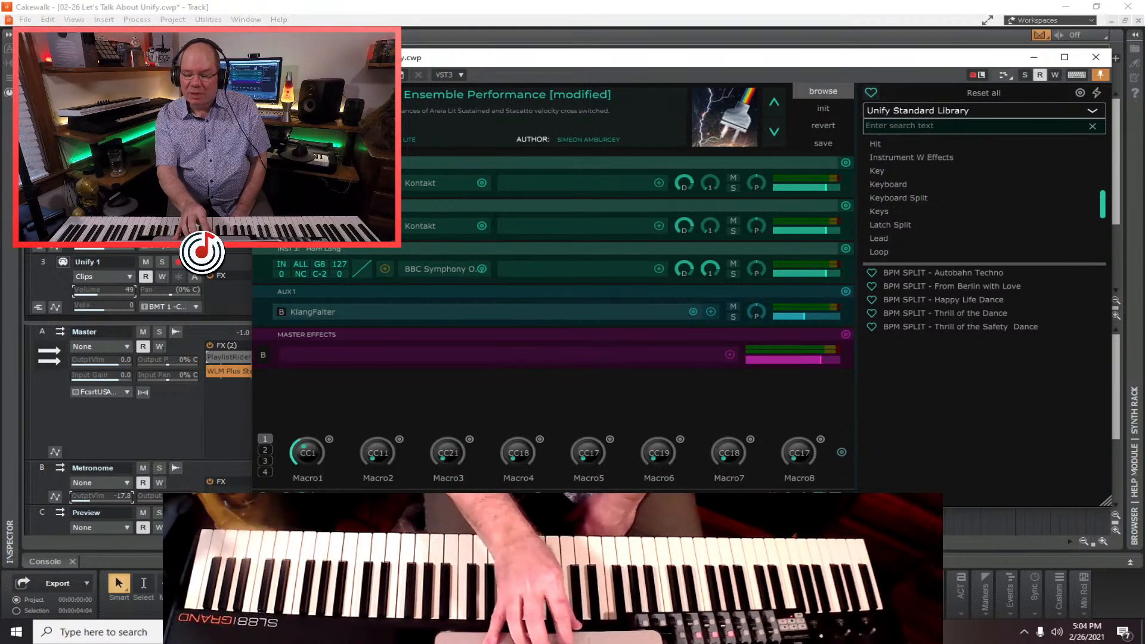
Turn off the favorites filter, search the Unify Standard Library for "piano", and load KEY - Acoustic Church Steinway V1.
{"action": "left_click", "coordinate": [871, 93]}
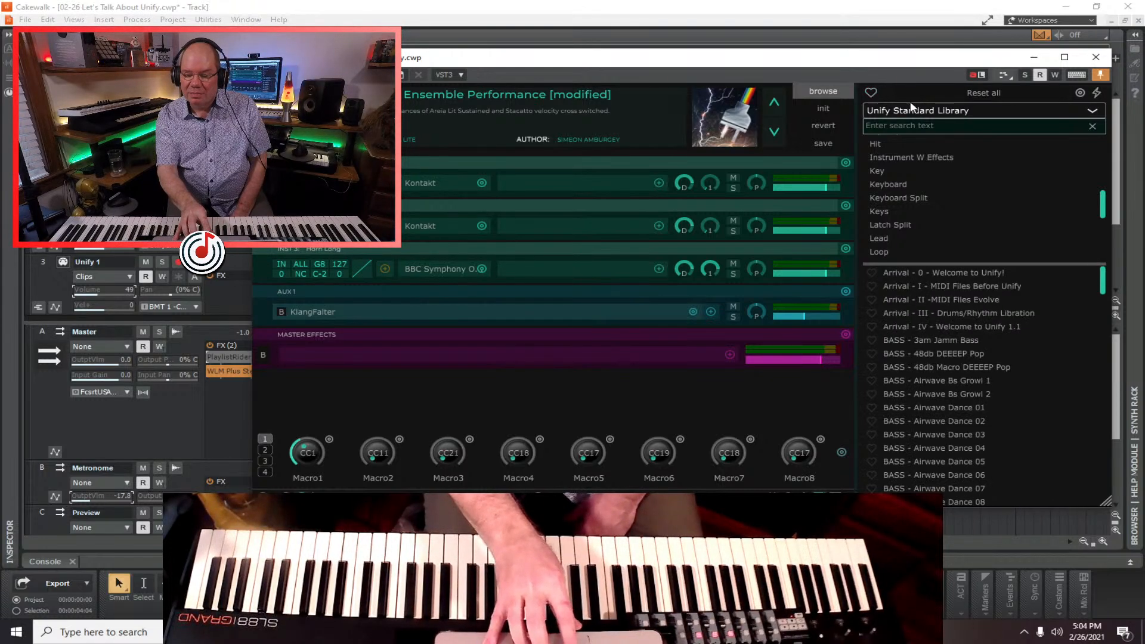
{"action": "left_click", "coordinate": [934, 127]}
{"action": "type", "text": "piano"}
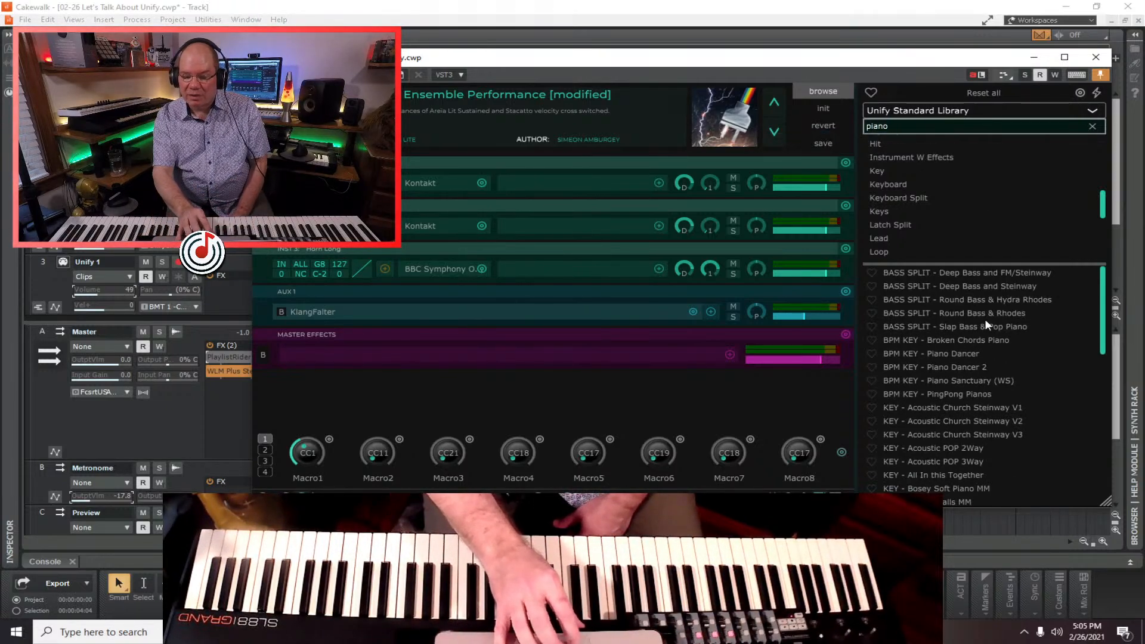
{"action": "scroll", "coordinate": [986, 388], "scroll_direction": "down", "scroll_amount": 2}
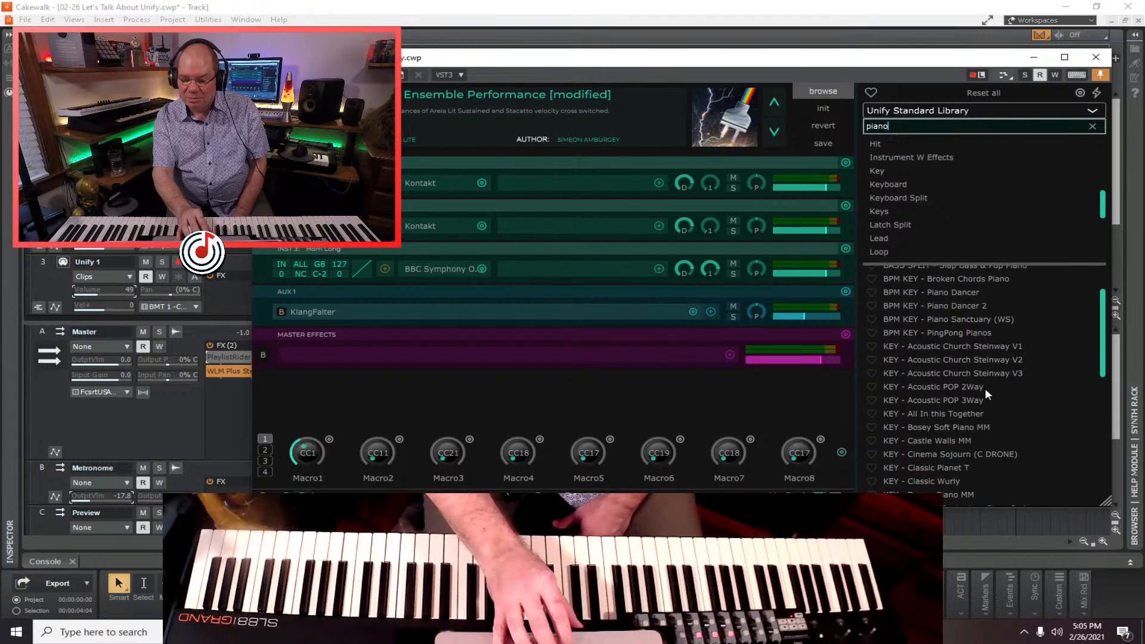
{"action": "left_click", "coordinate": [949, 347]}
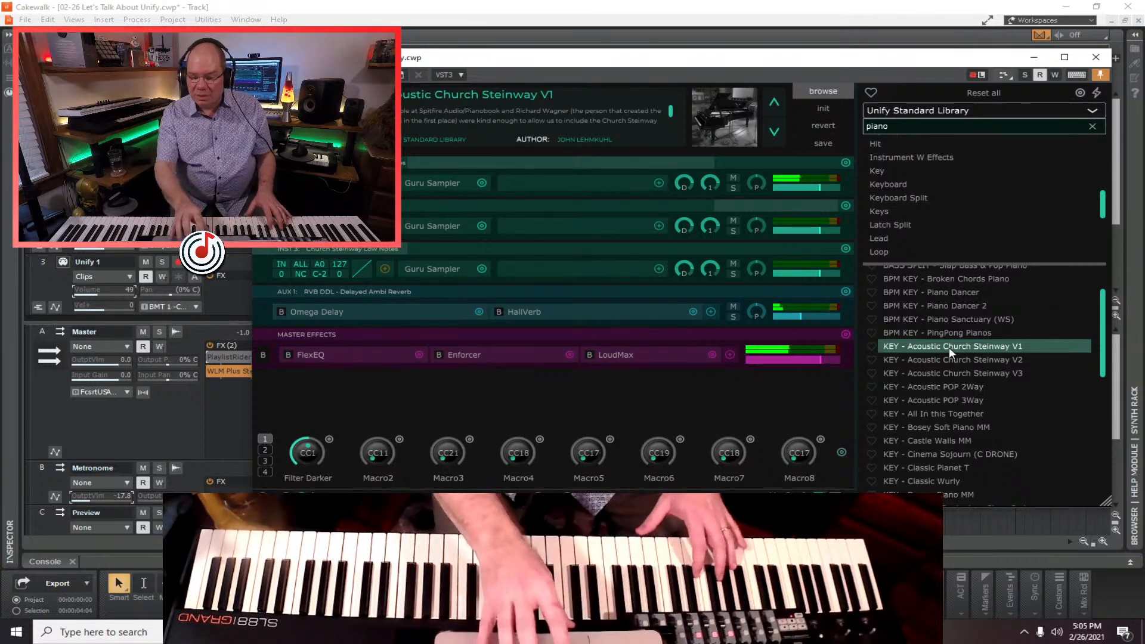
Audition KEY - Acoustic Church Steinway V2 and KEY - All In this Together from the piano results.
{"action": "left_click", "coordinate": [955, 357]}
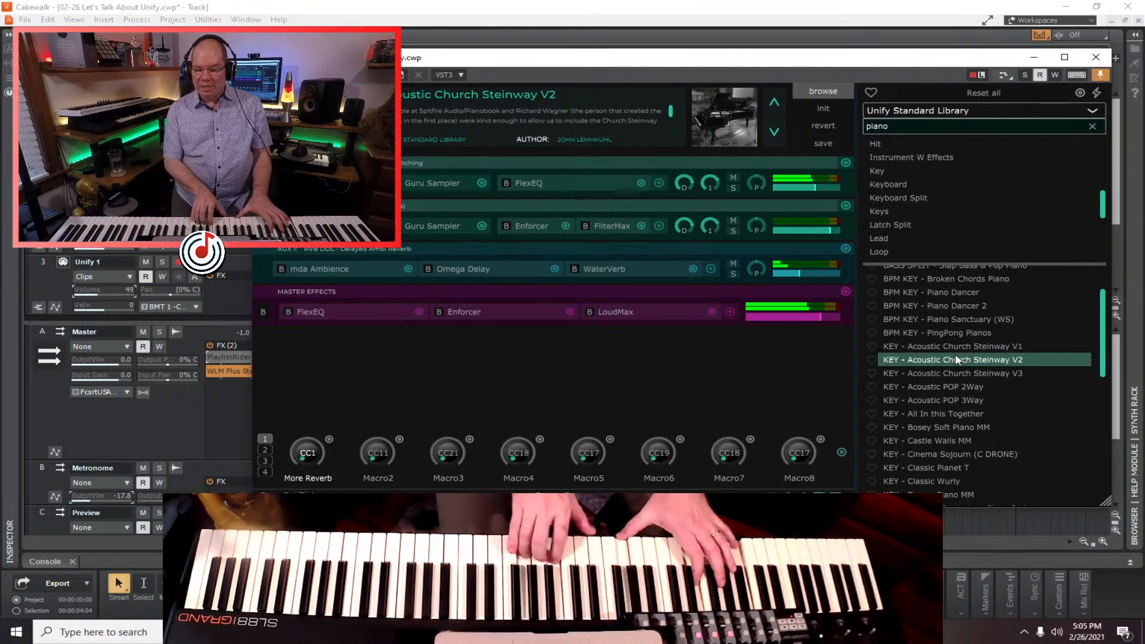
{"action": "left_click", "coordinate": [964, 412]}
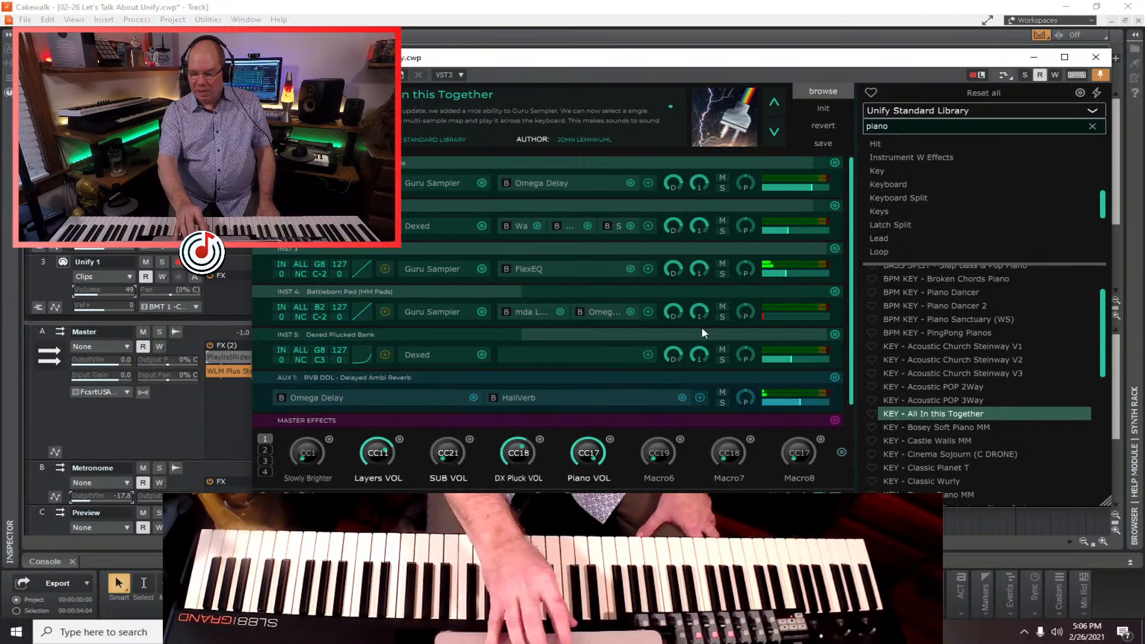
{"action": "left_click", "coordinate": [985, 112]}
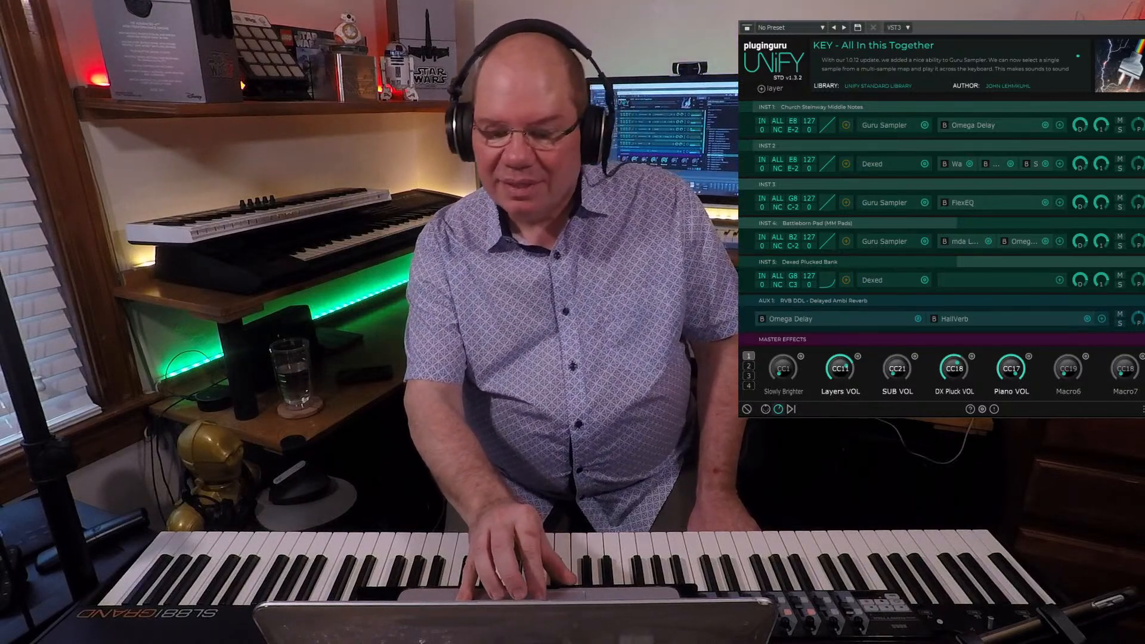
Advance through the piano patches to load KEY - Bosey Soft Piano MM, KEY - Castle Walls MM and KEY - Dreamy Beginnings Piano Pad.
{"action": "key", "text": "Down"}
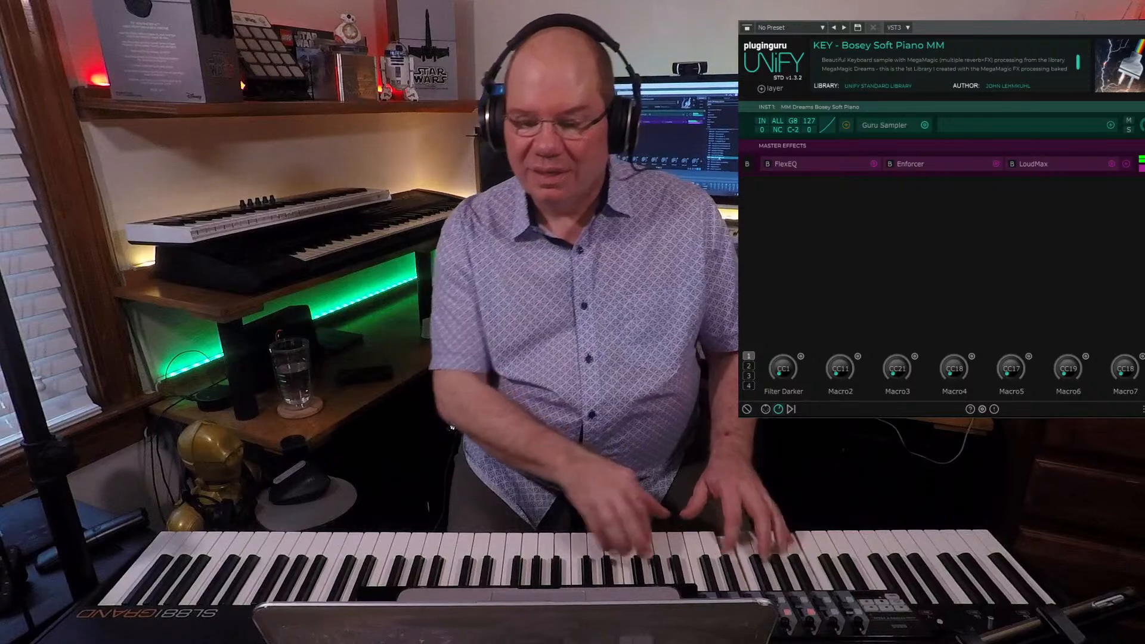
{"action": "key", "text": "Down"}
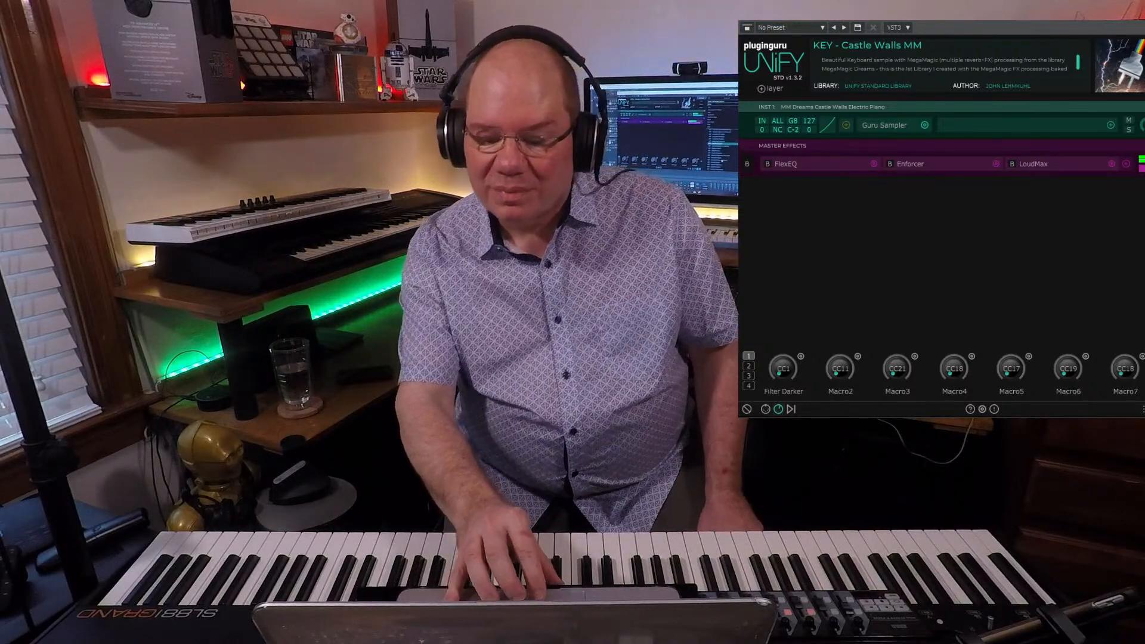
{"action": "left_click", "coordinate": [724, 154]}
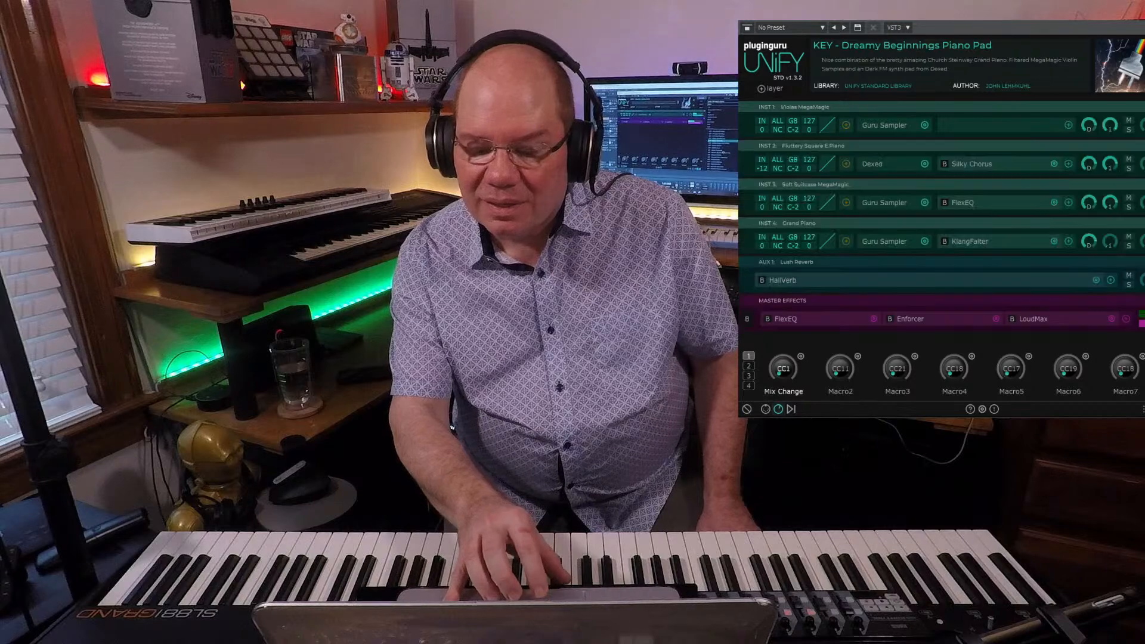